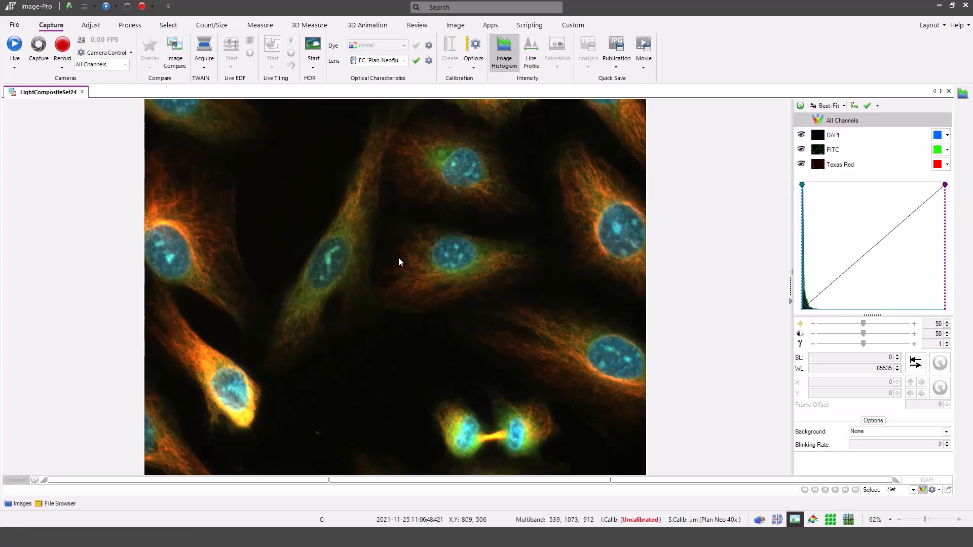
Search the recent files for "exa" and open example.ome.tiff
click(14, 25)
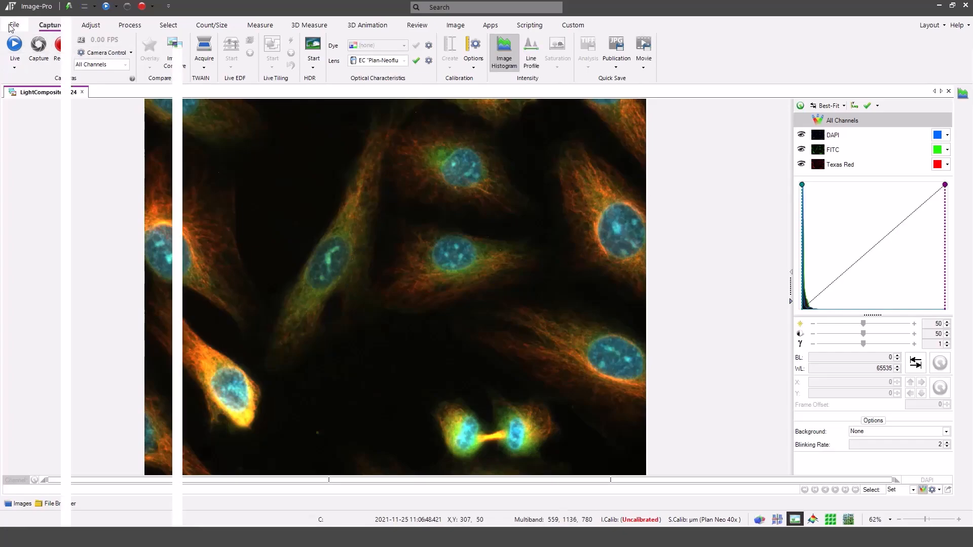
click(428, 56)
text(exa)
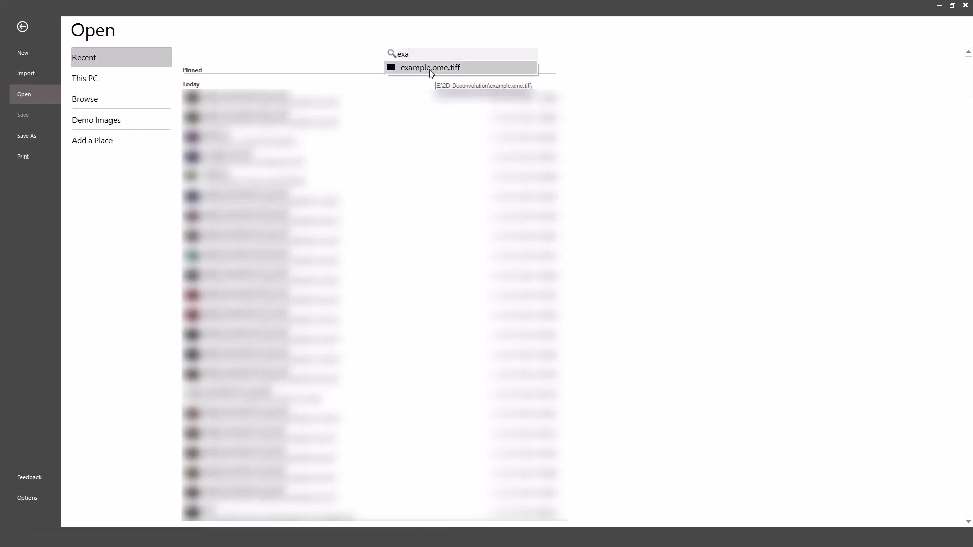
click(430, 68)
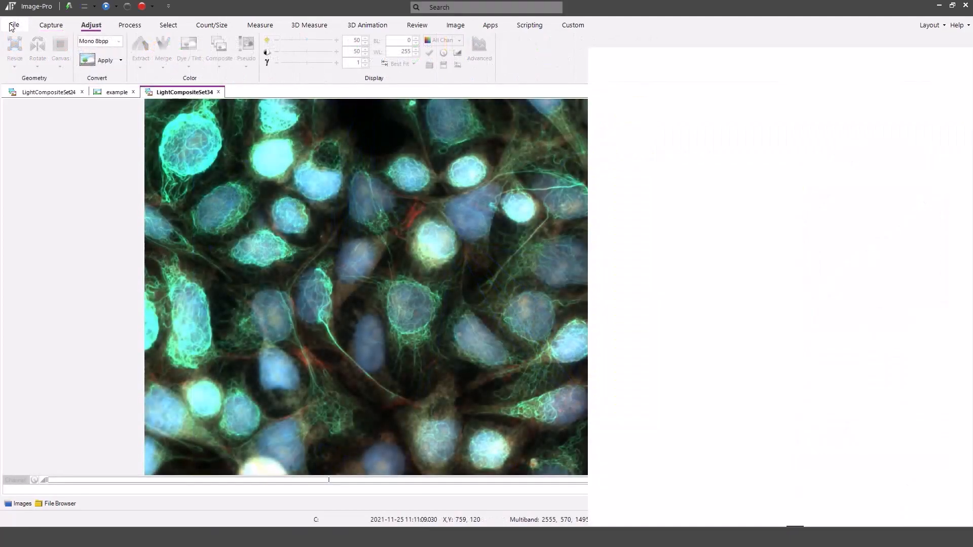
Browse to the 2D Deconvolution folder on USB Drive (E:) for opening a file, and display its contents as large icons
key(ctrl+o)
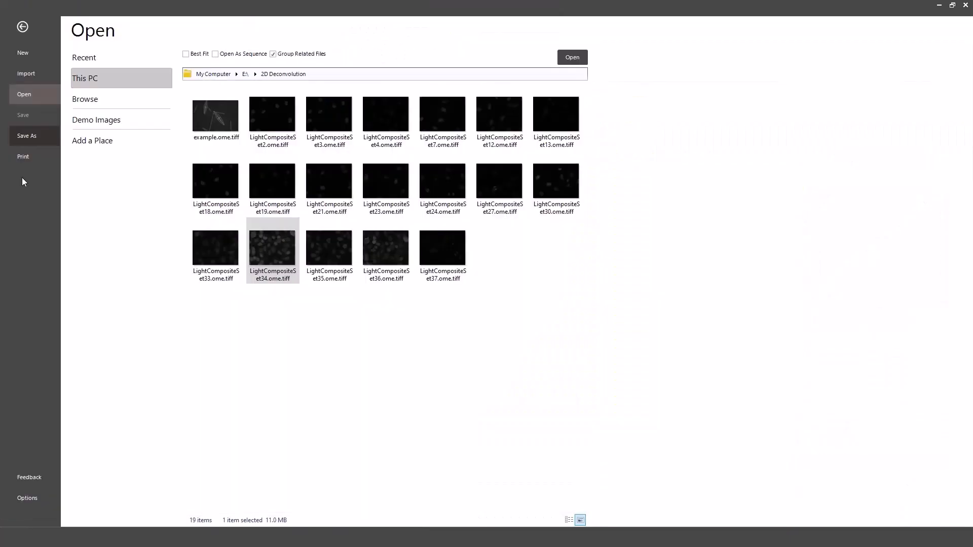
click(126, 98)
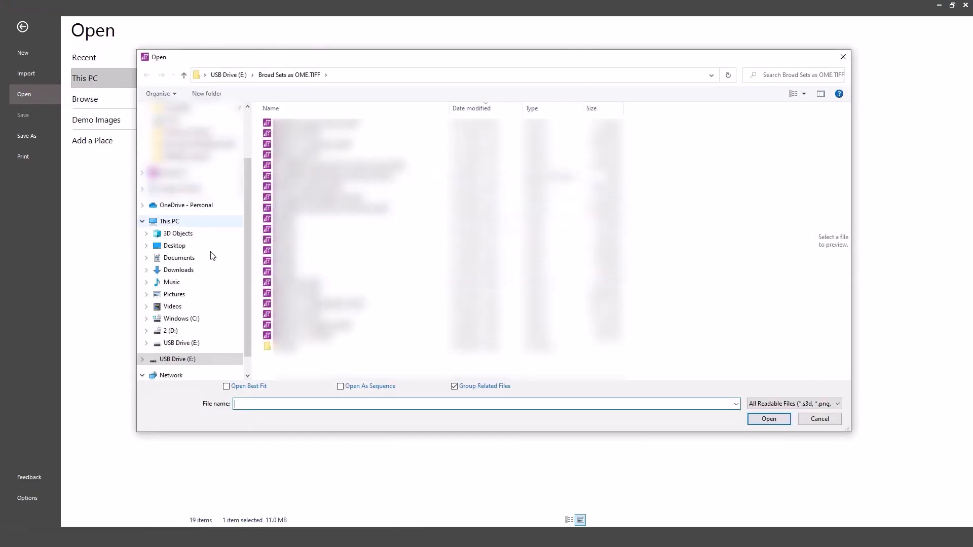
click(195, 345)
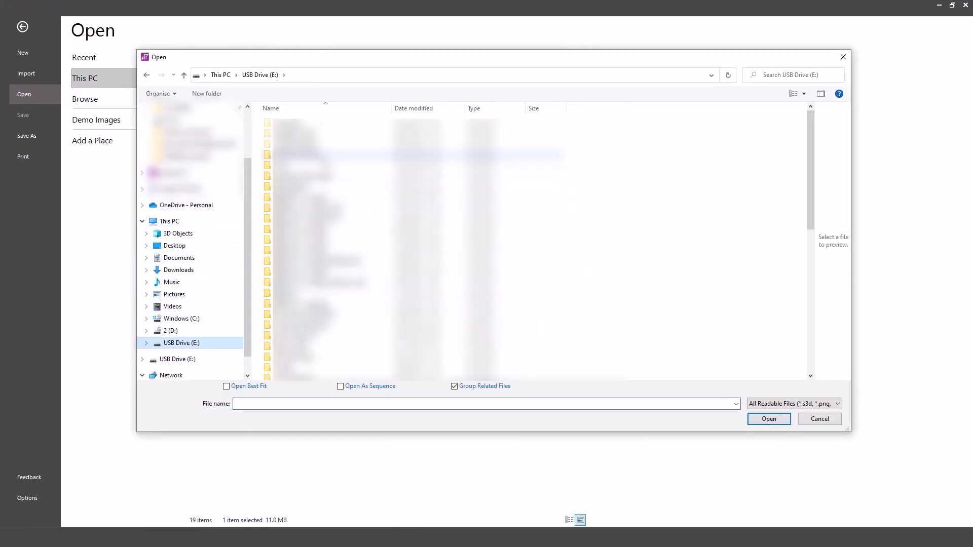
double_click(294, 155)
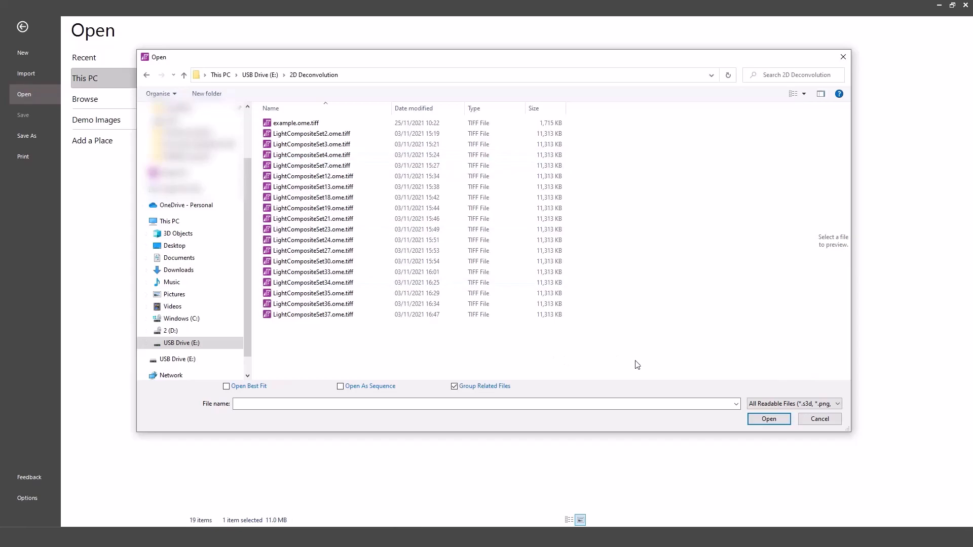
click(803, 93)
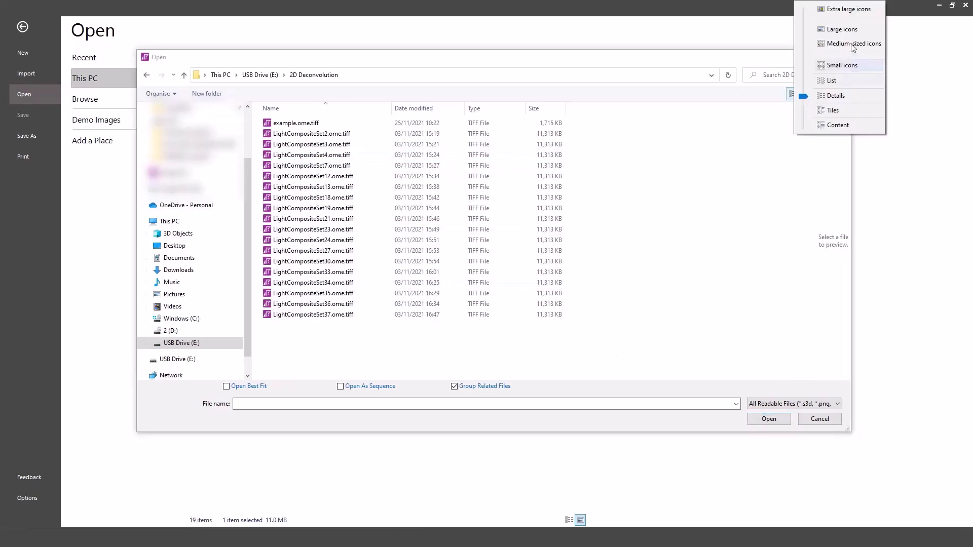
click(854, 31)
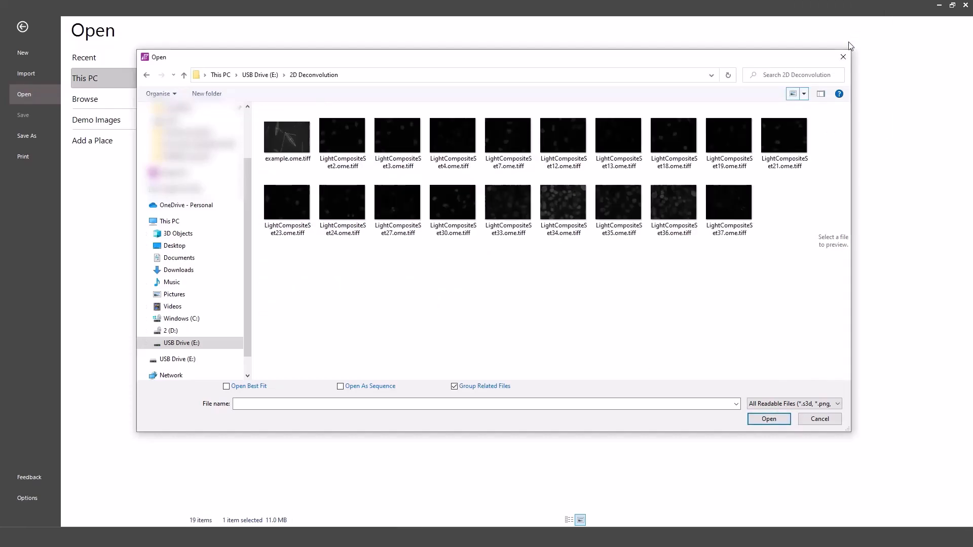
Try the Meta ND file filter, switch it to TIFF, and open LightCompositeSet35.ome.tiff
click(797, 403)
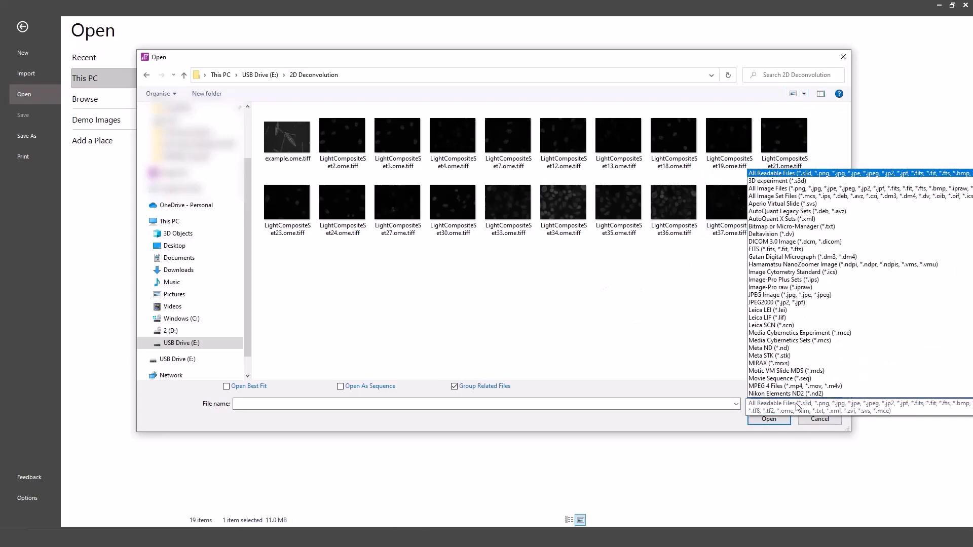
click(797, 350)
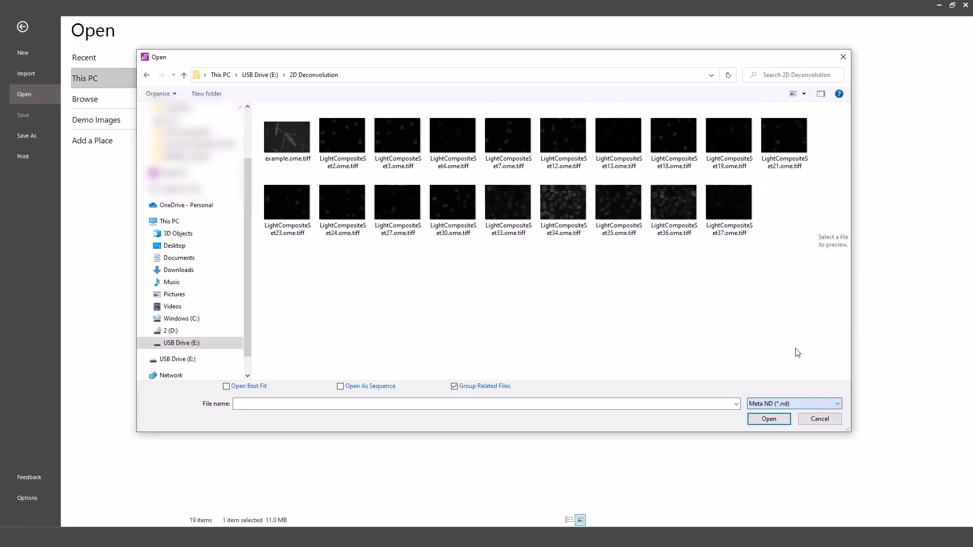
click(793, 402)
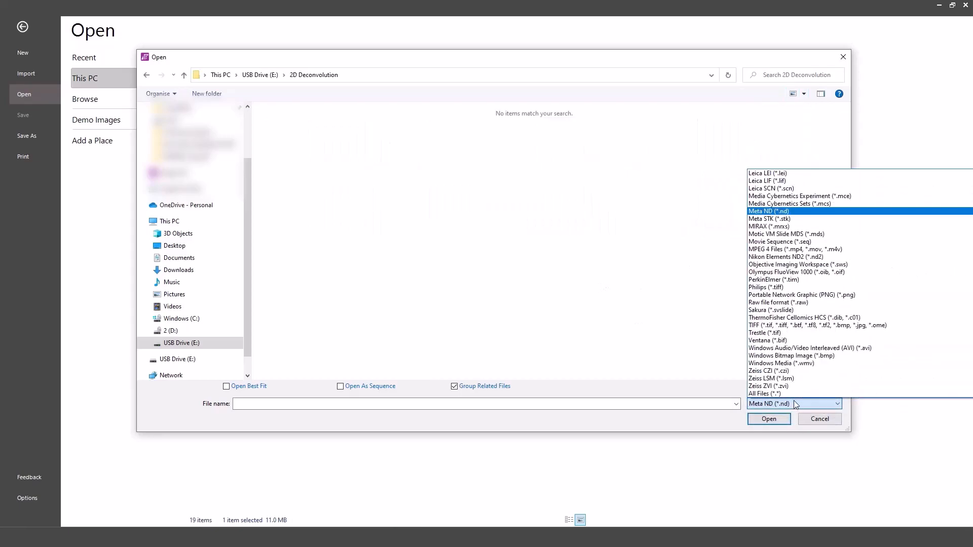
click(809, 325)
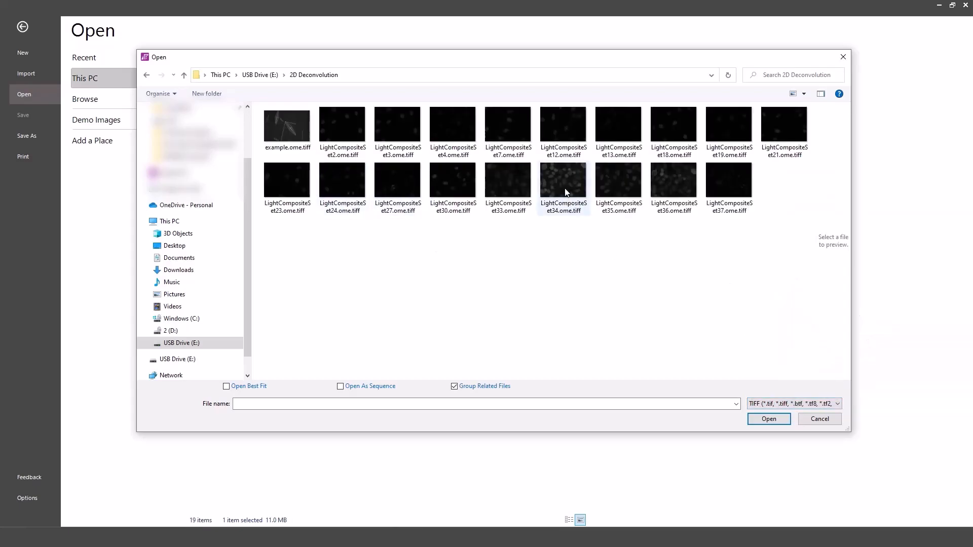
click(626, 183)
double_click(625, 181)
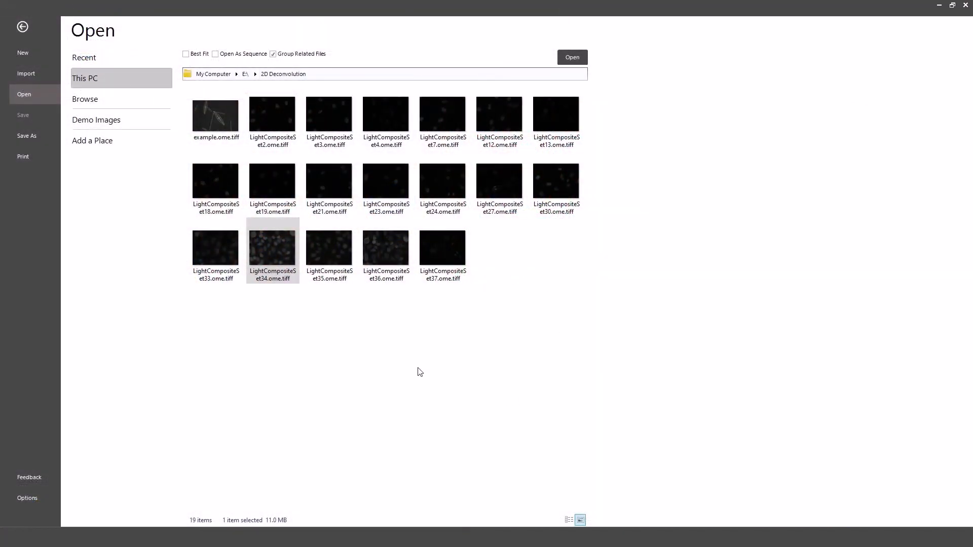
Add the USB Drive (E:) to the file-opening locations as a place
click(132, 146)
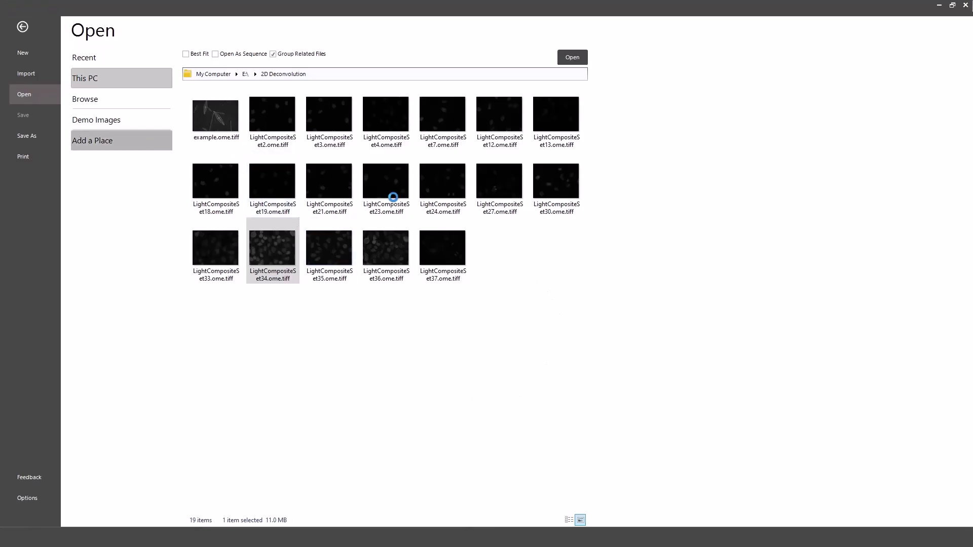
drag(384, 60, 474, 66)
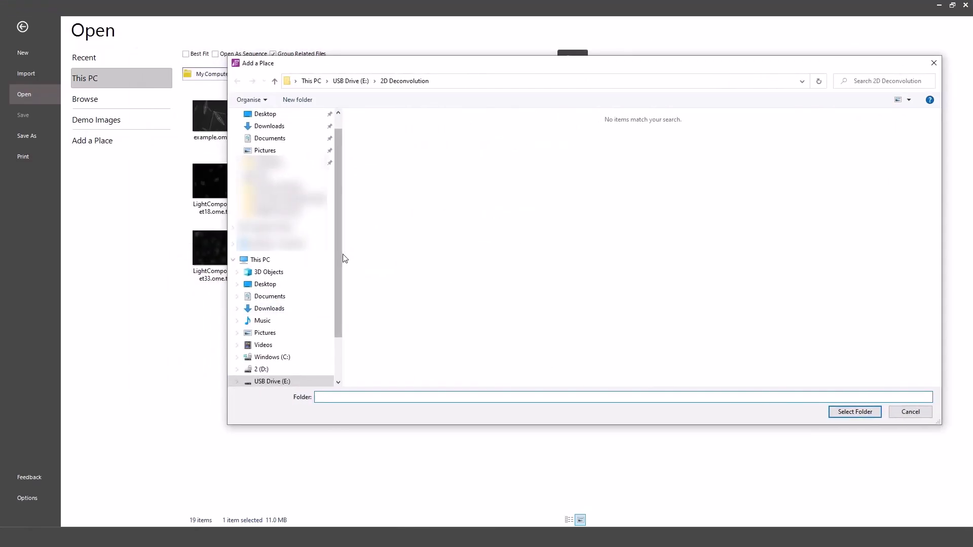
drag(341, 264, 344, 306)
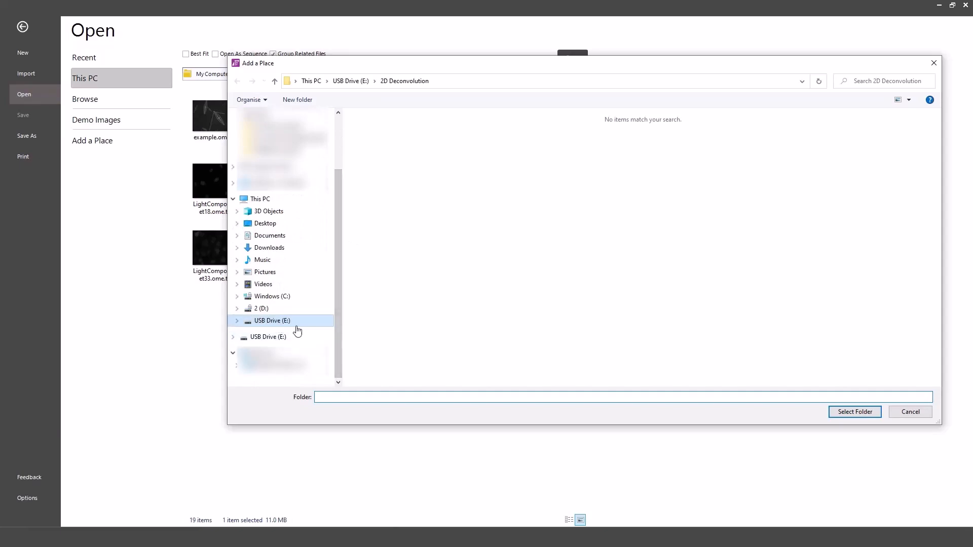
click(274, 321)
click(877, 414)
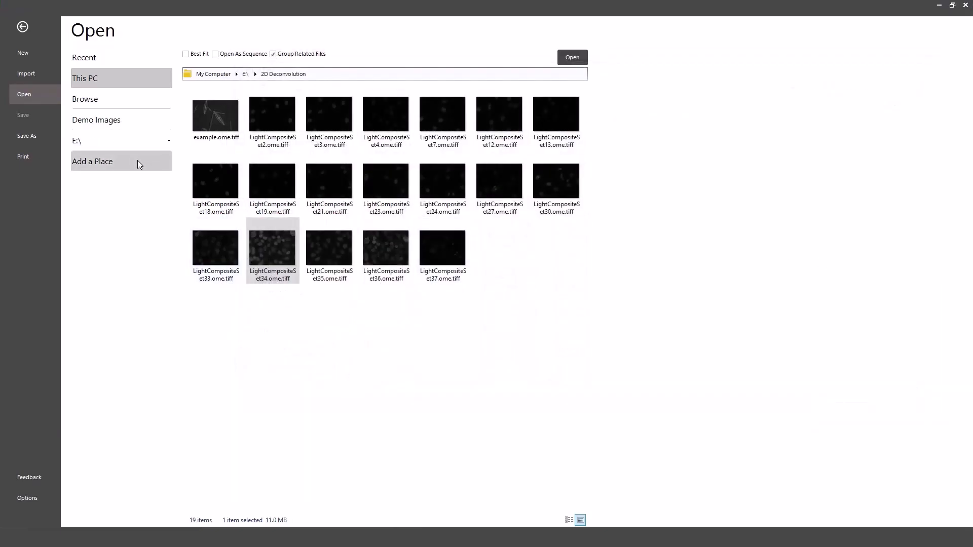
View the E:\ place, and add its 2D Deconvolution folder as another place
click(115, 141)
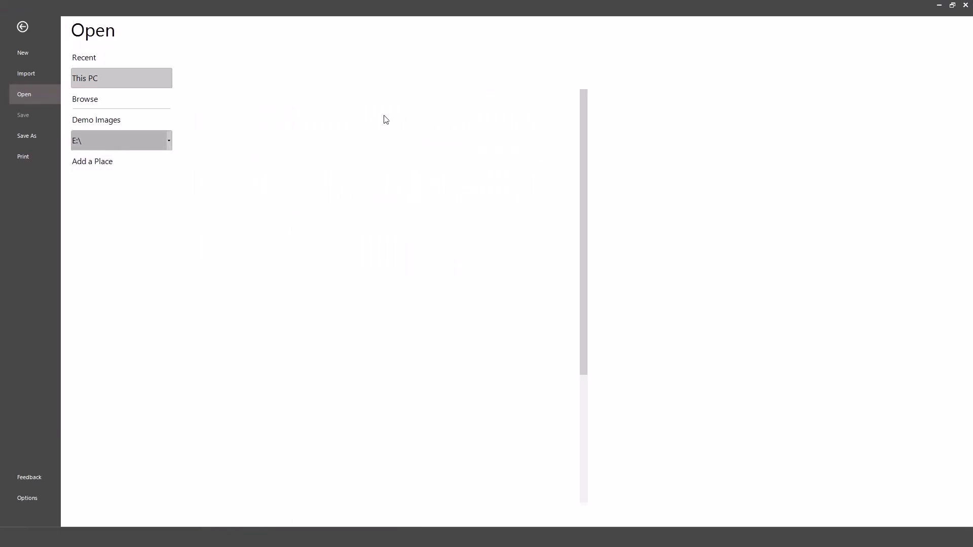
click(120, 160)
click(394, 161)
click(853, 410)
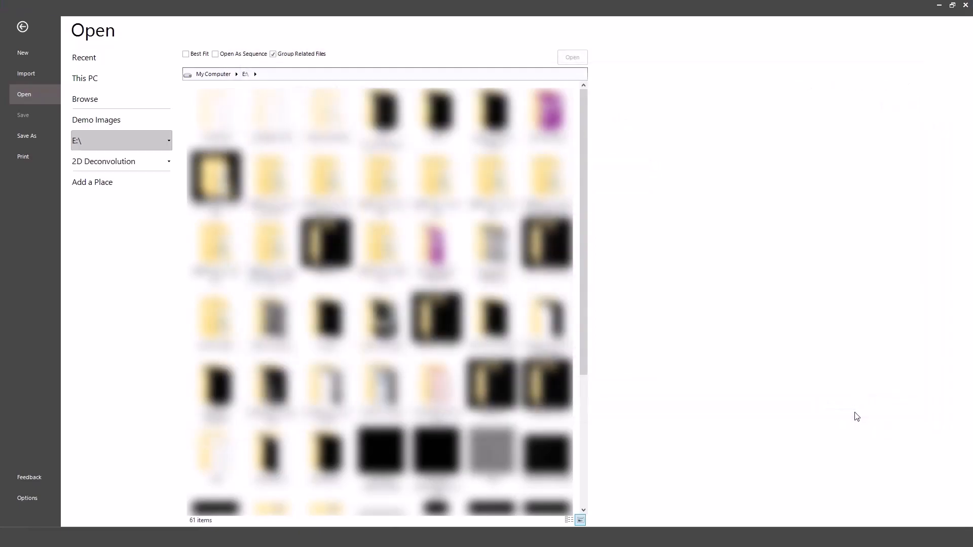
View the Demo Images and 2D Deconvolution places, and remove the 2D Deconvolution place
click(140, 124)
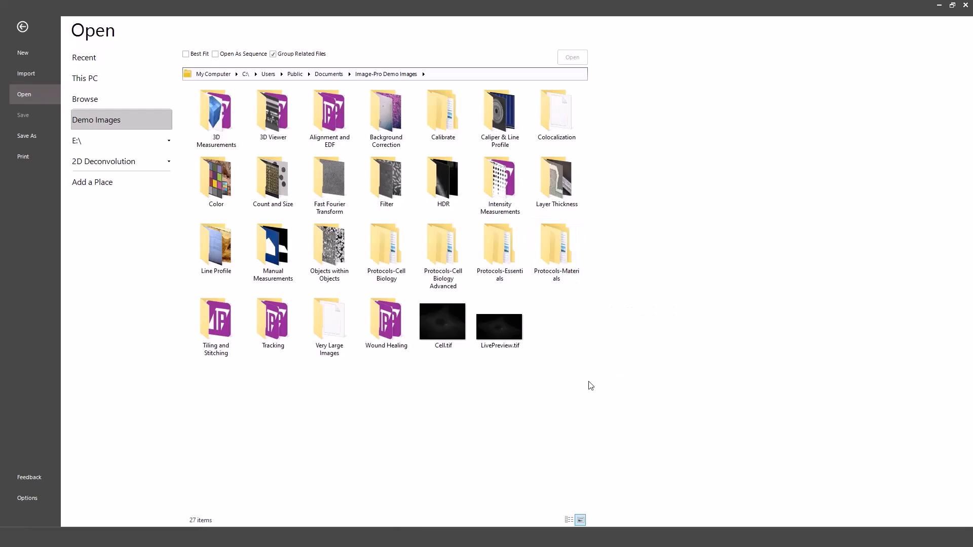
click(130, 162)
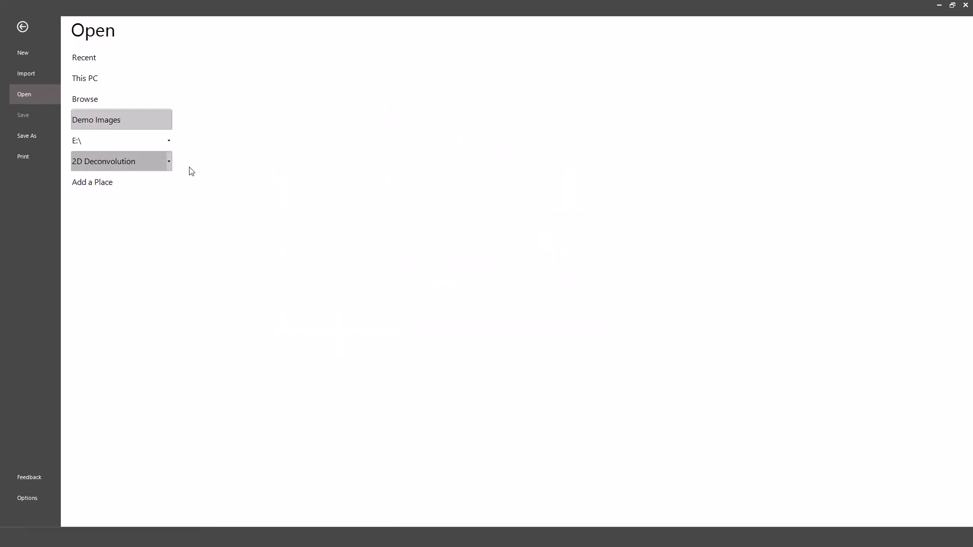
click(169, 161)
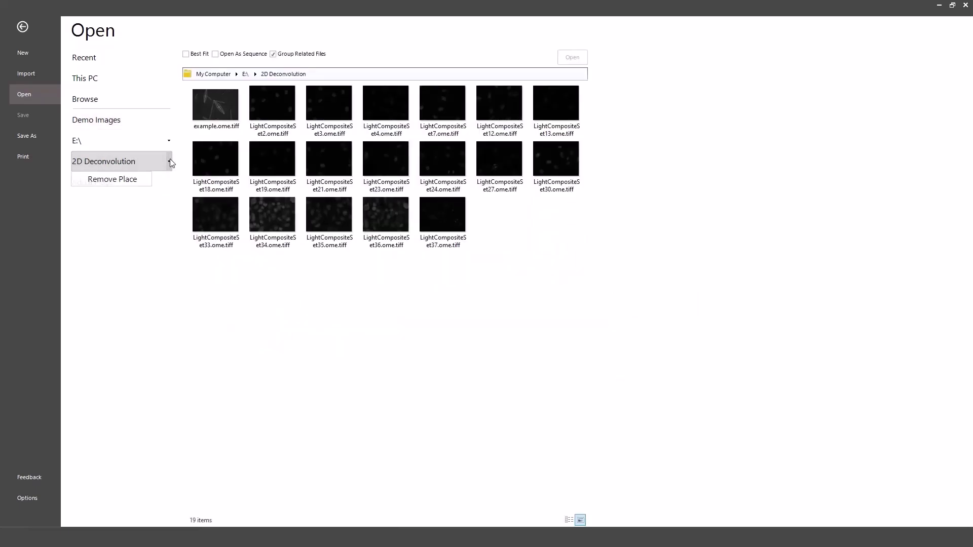
click(136, 180)
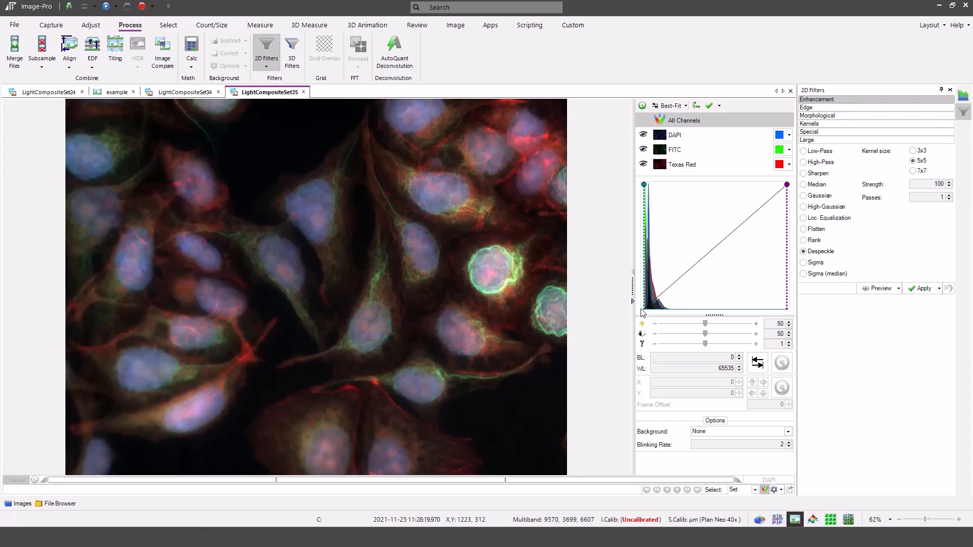
Turn off the composite view of LightCompositeSet35, apply the 5x5 Despeckle filter to the DAPI channel, and save the image
click(15, 25)
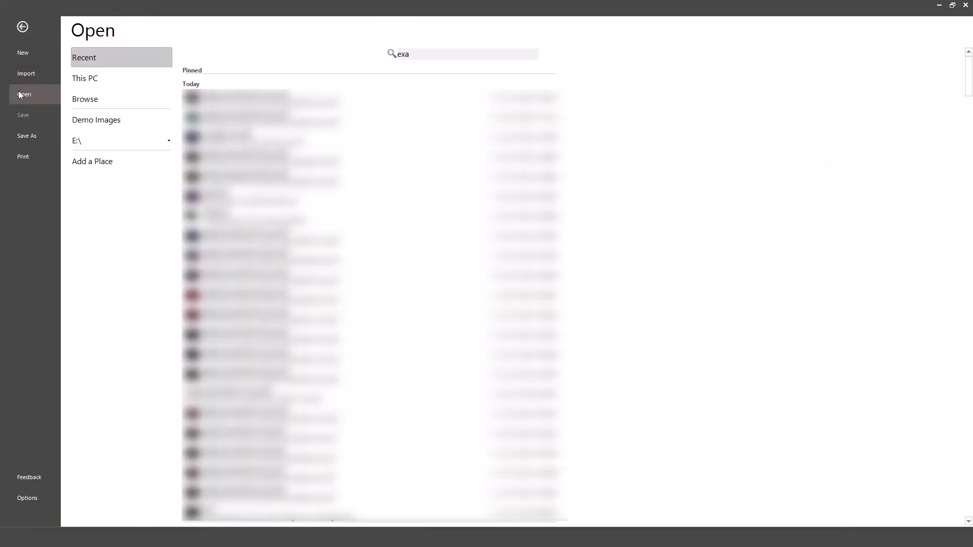
click(22, 26)
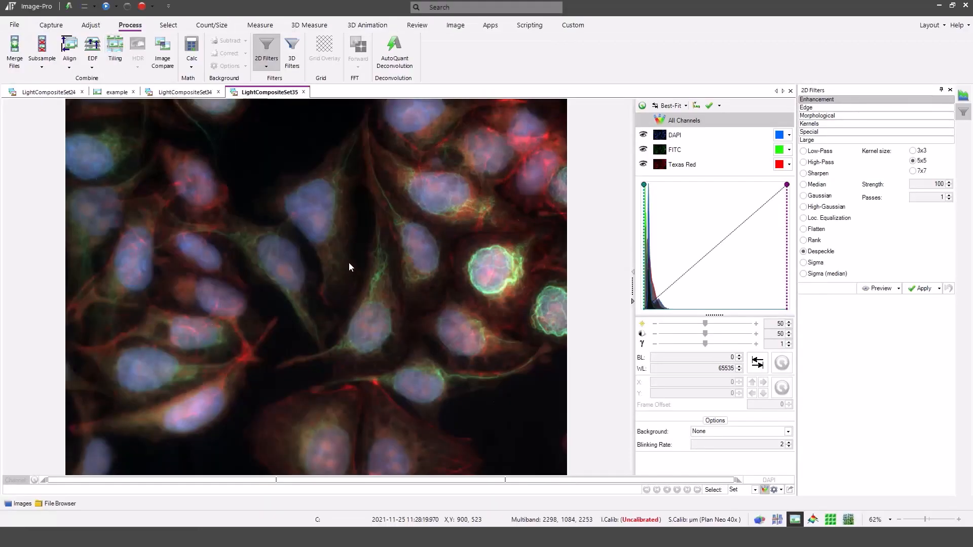
click(765, 490)
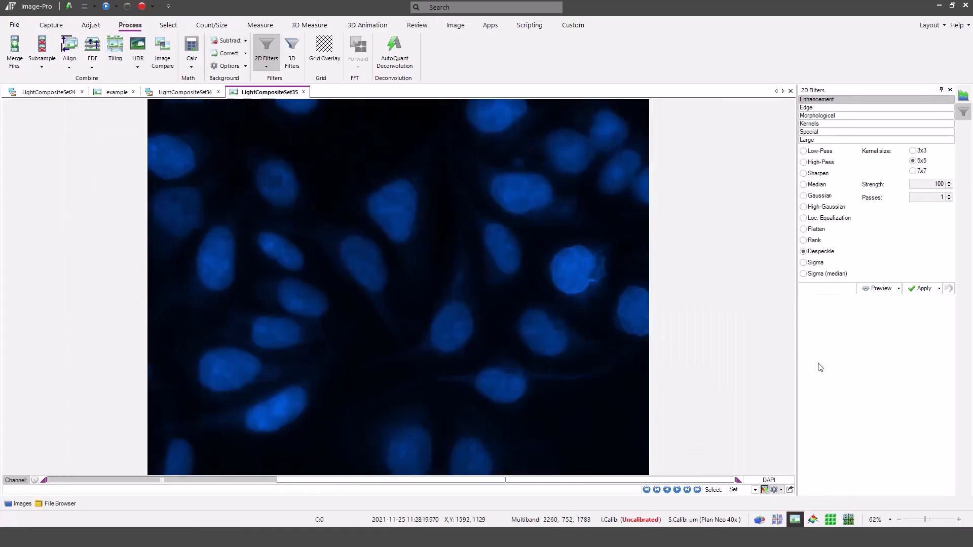
click(918, 288)
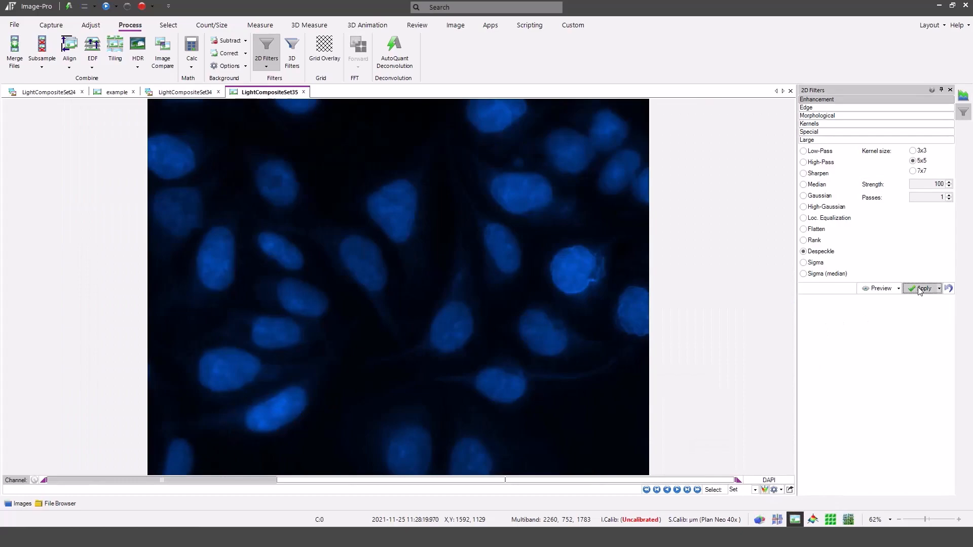
click(12, 24)
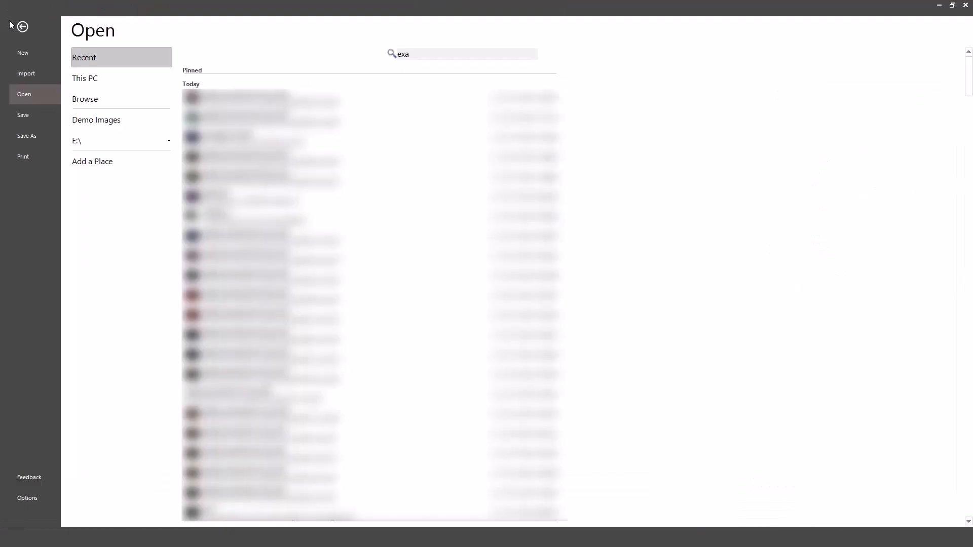
click(35, 118)
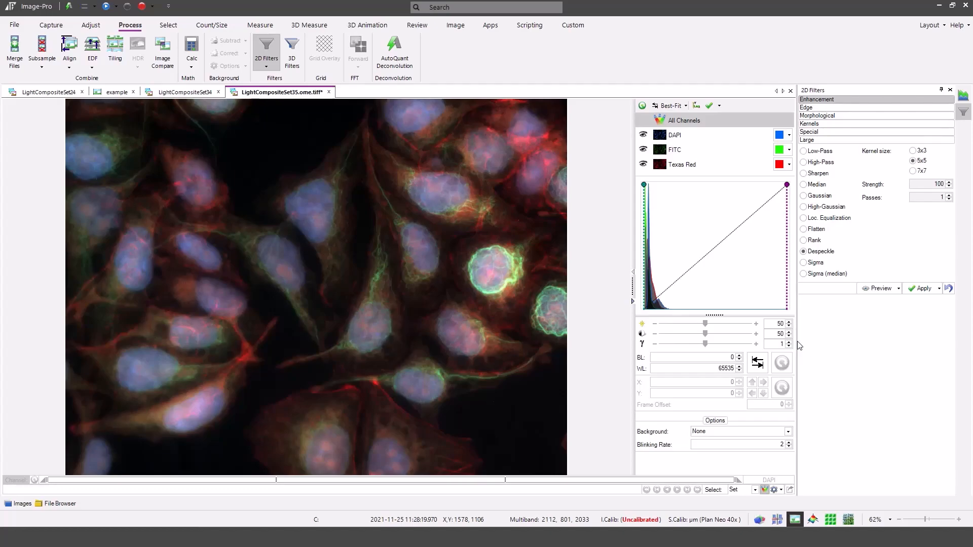
Start saving the image as a new file, with the 2D Deconvolution folder on E: as the destination
click(14, 26)
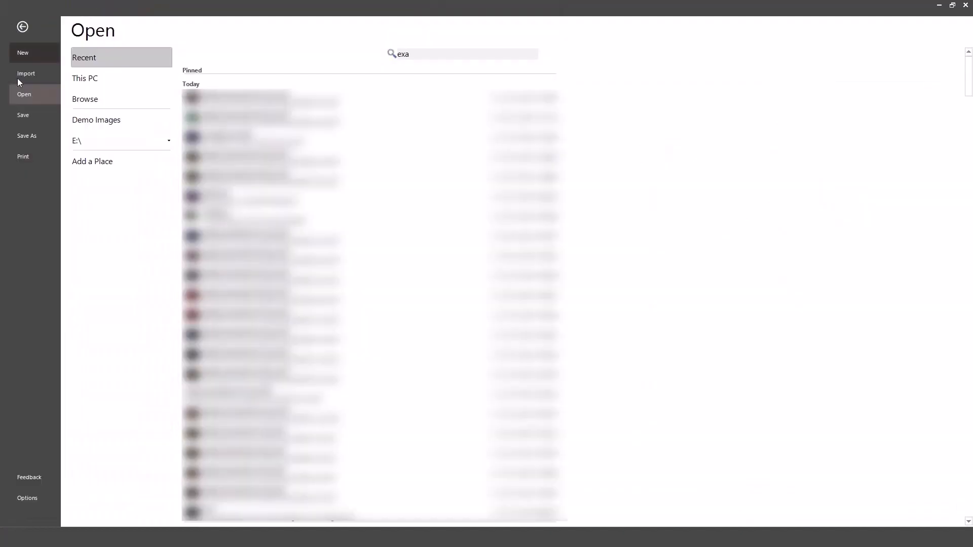
click(34, 136)
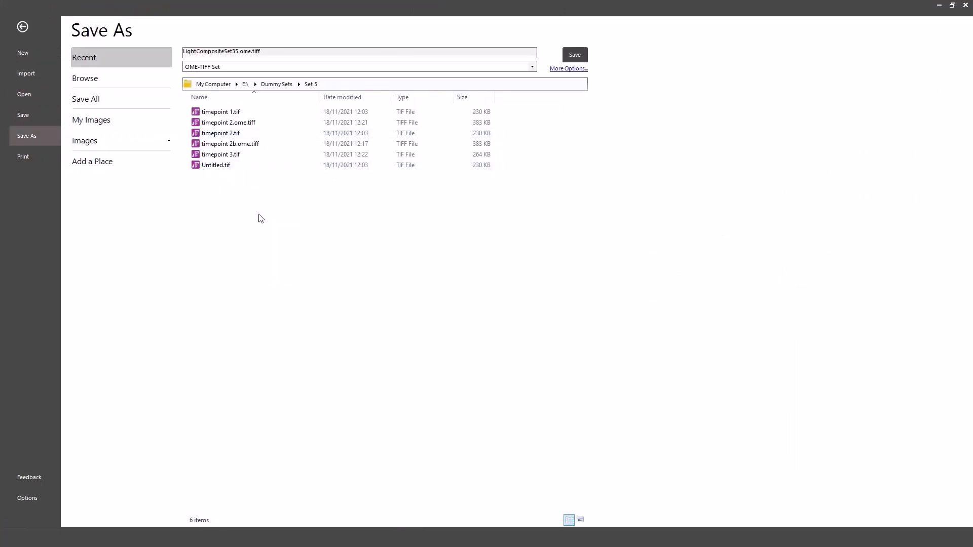
click(255, 84)
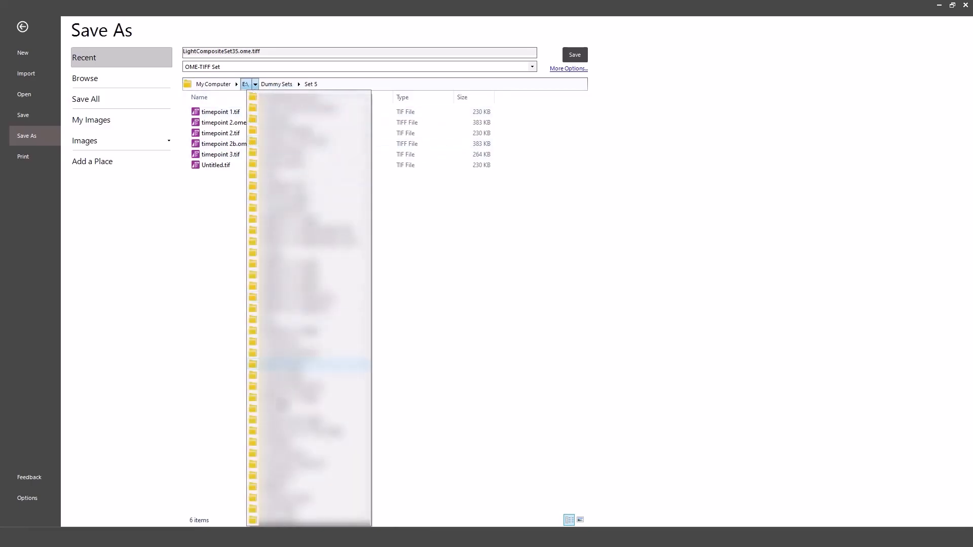
click(291, 330)
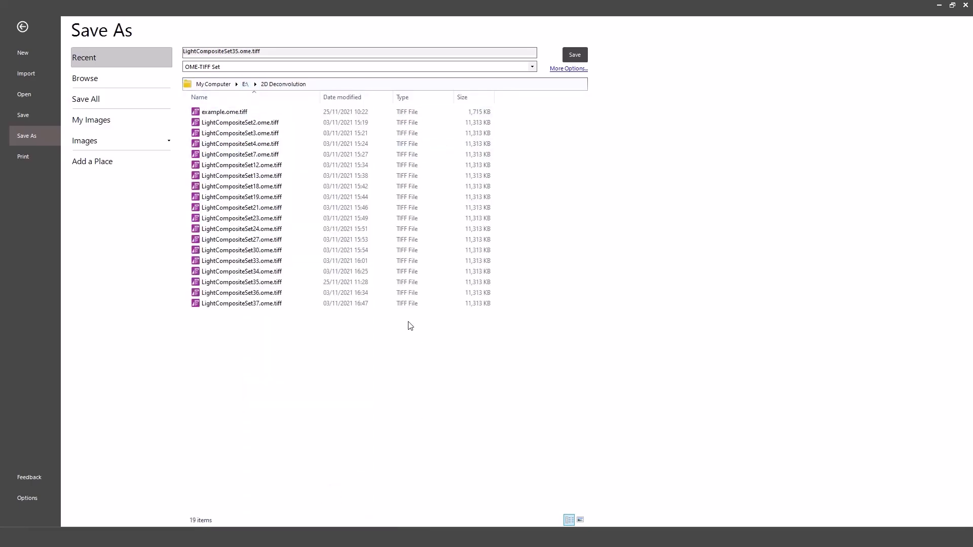
Name the file SaveMe, set its format to Media Cybernetics Sets, and save it in the 2D Deconvolution folder
drag(238, 52, 184, 49)
text(SaveMe)
click(531, 68)
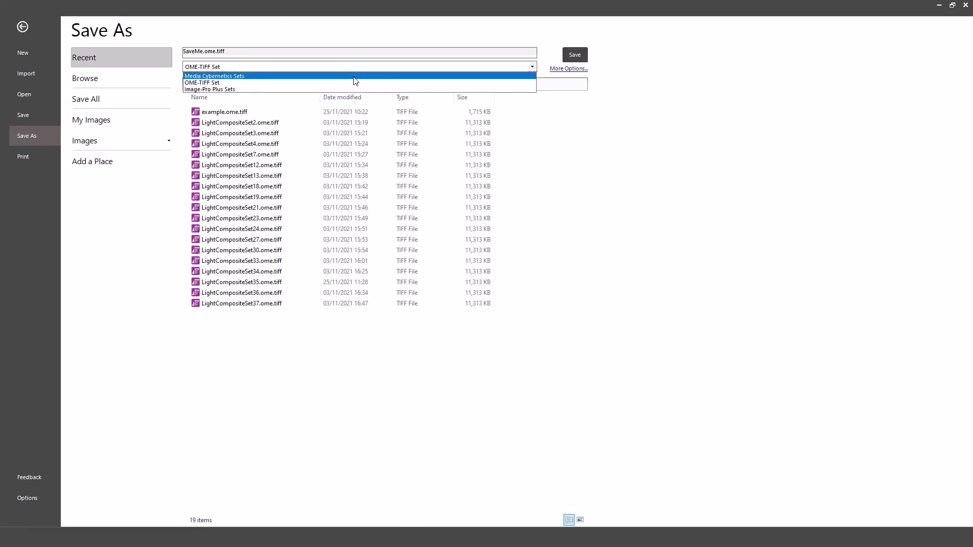
click(354, 76)
click(575, 54)
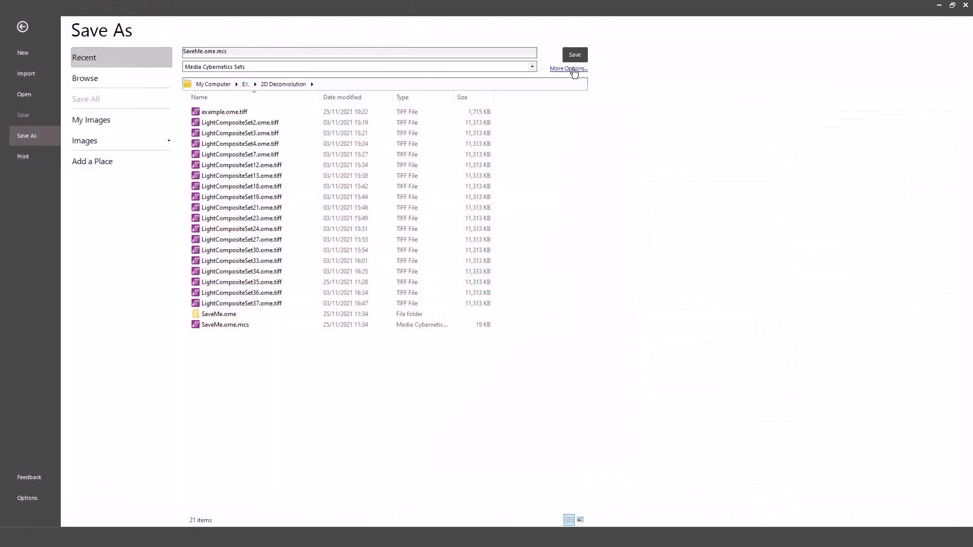
Browse for a save location with large file thumbnails, and go to the 2D Deconvolution folder on the USB drive
click(120, 78)
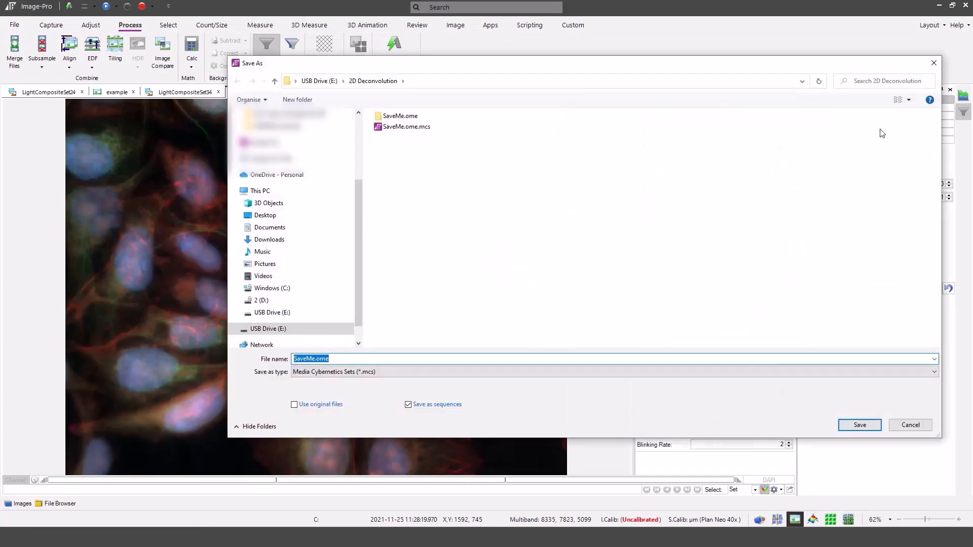
click(908, 100)
click(927, 30)
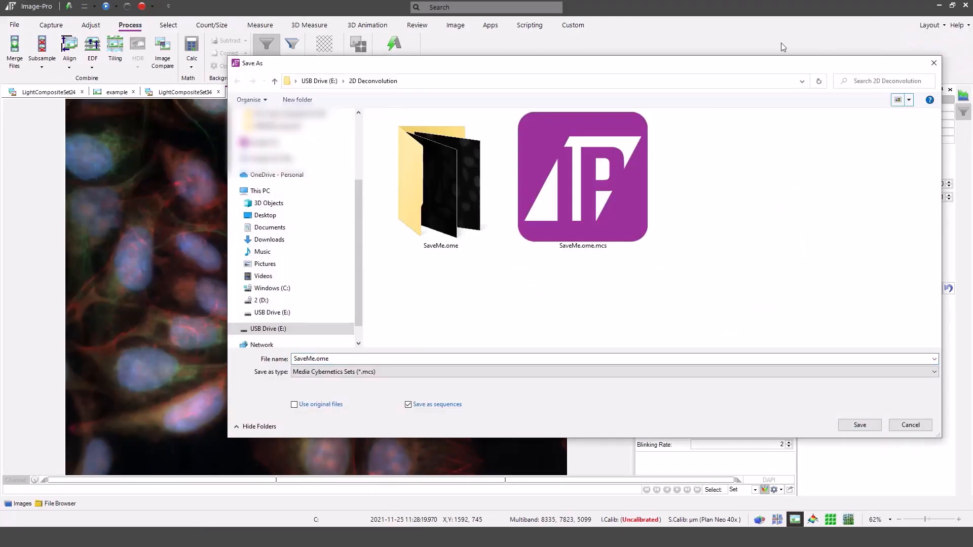
click(293, 327)
double_click(560, 141)
Save the SaveMe image in the 2D Deconvolution folder in OME-TIFF Set format
double_click(319, 359)
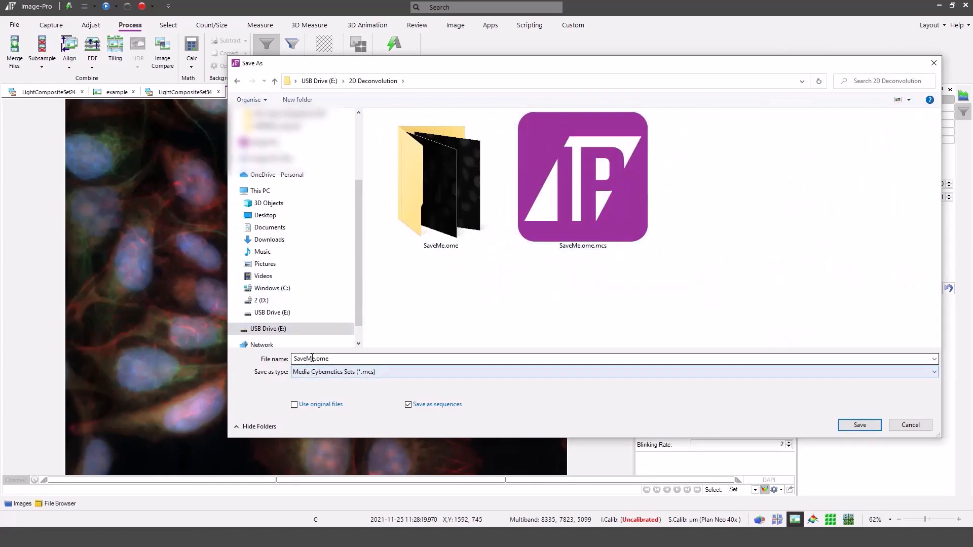
click(923, 373)
click(477, 391)
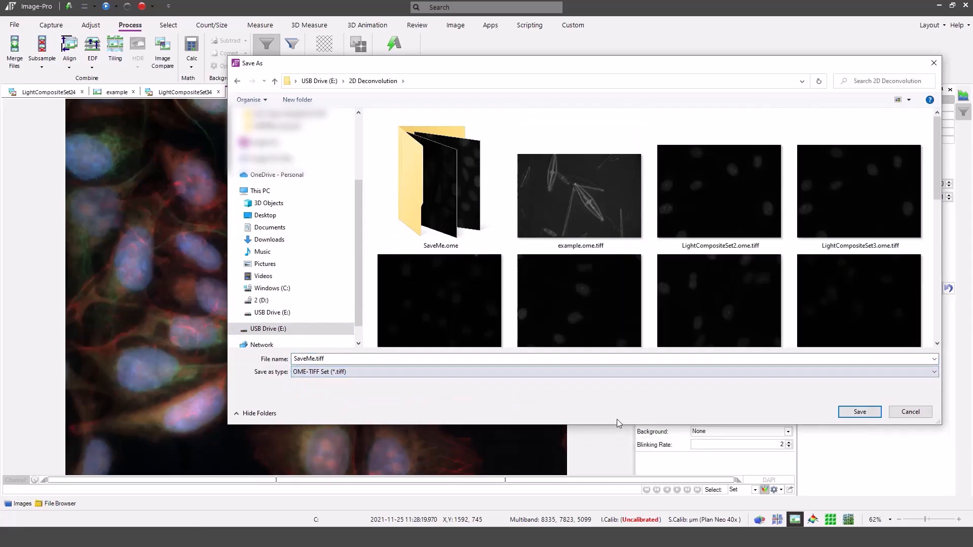
click(857, 413)
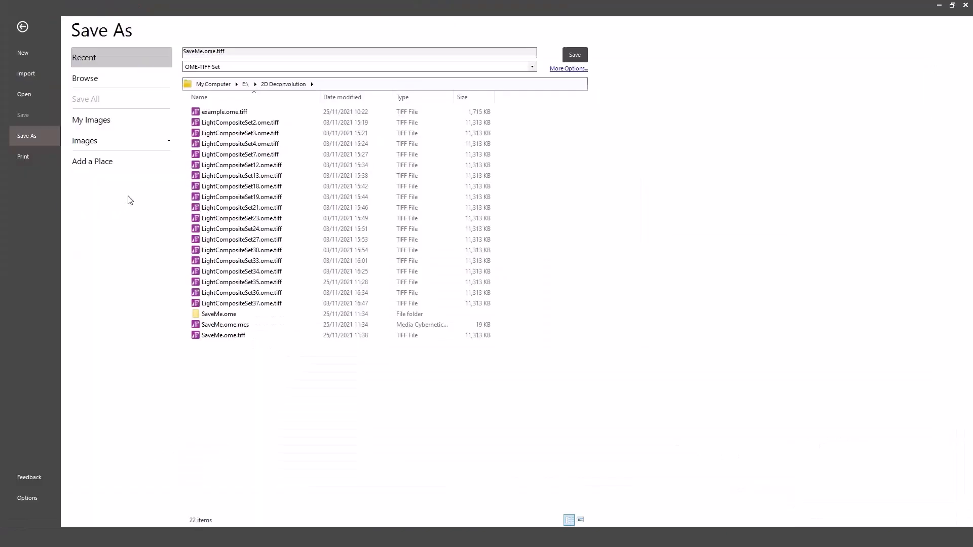
Add the USB drive (E:) as a save place, and open the options of the Images place
click(102, 162)
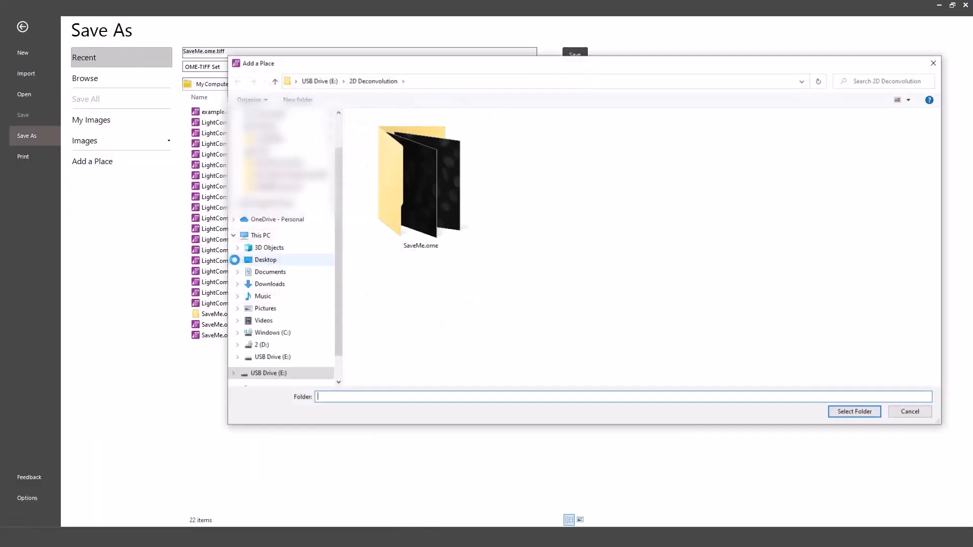
scroll(285, 289, down, 1)
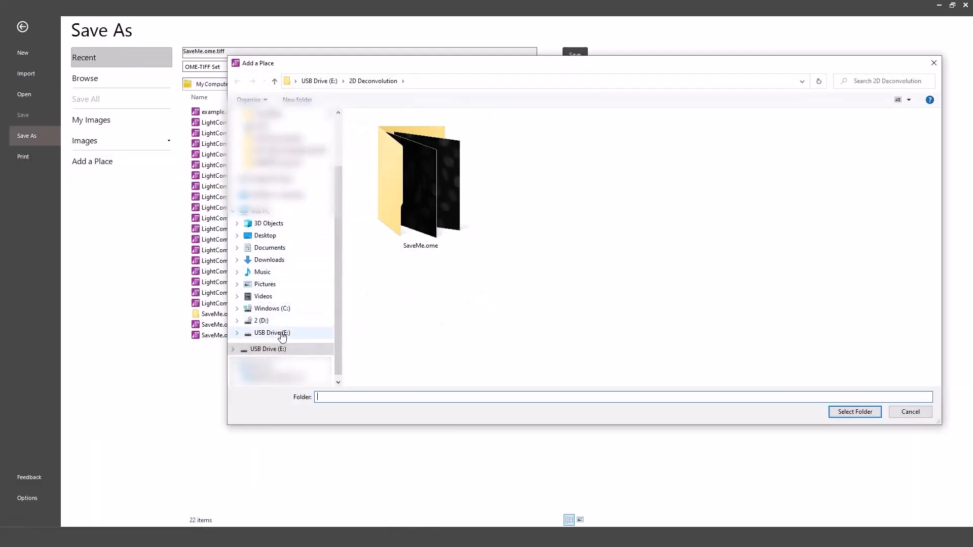
click(274, 333)
click(857, 413)
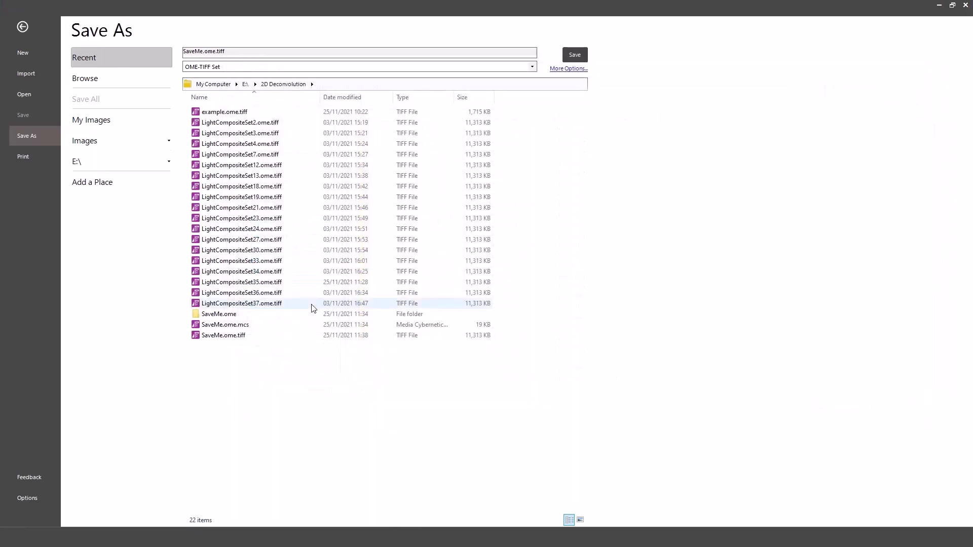
click(169, 141)
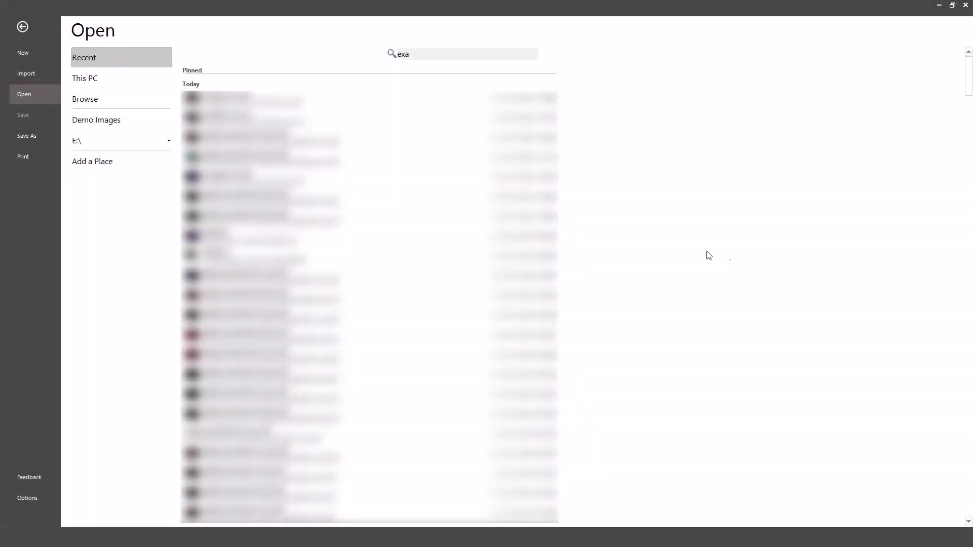
Set 49_1_0.tif as the import reference file, and assign its three sequence patterns to Site, Scan and Channel
click(34, 78)
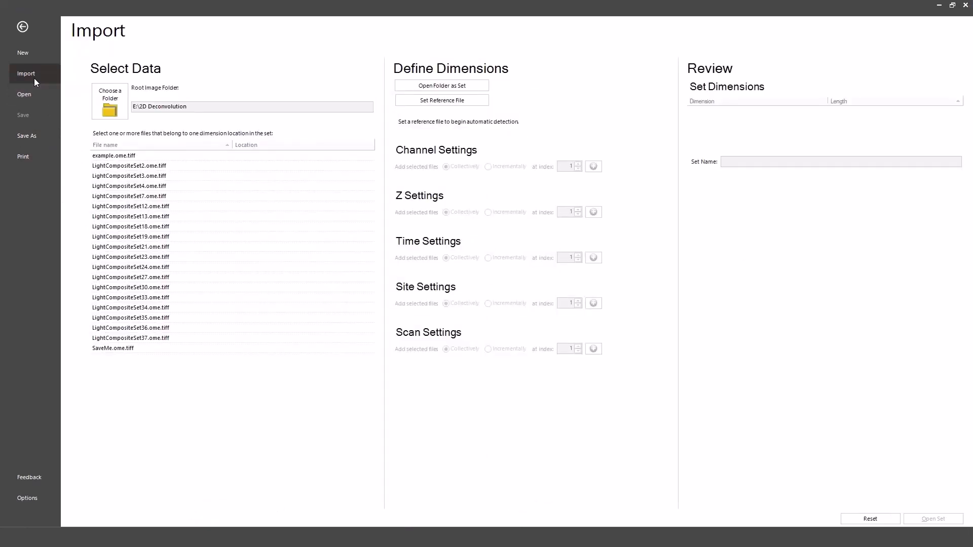
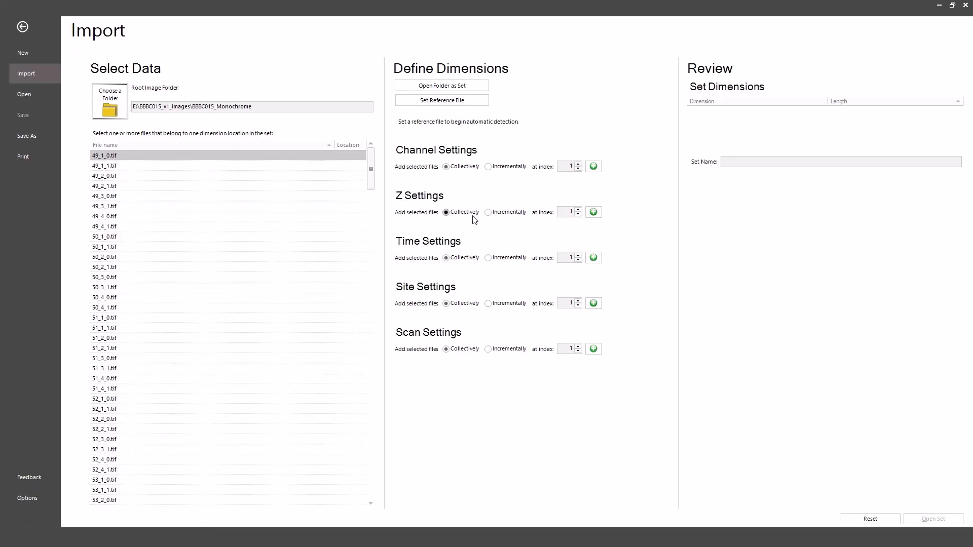
click(440, 104)
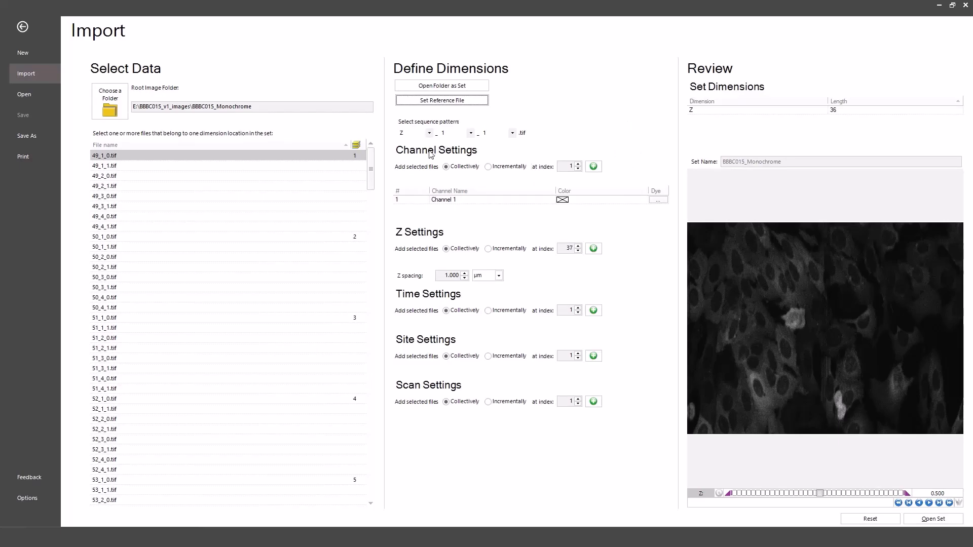
click(429, 133)
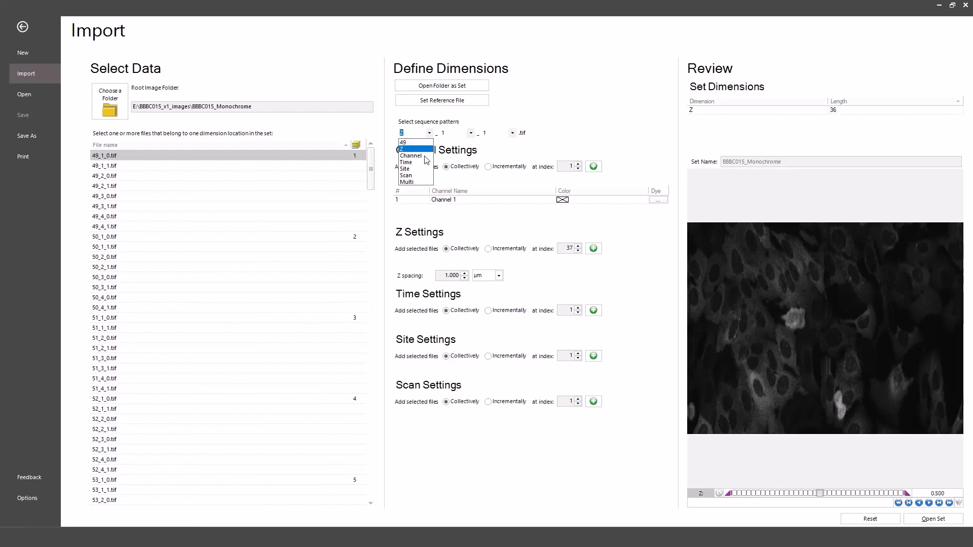
click(420, 170)
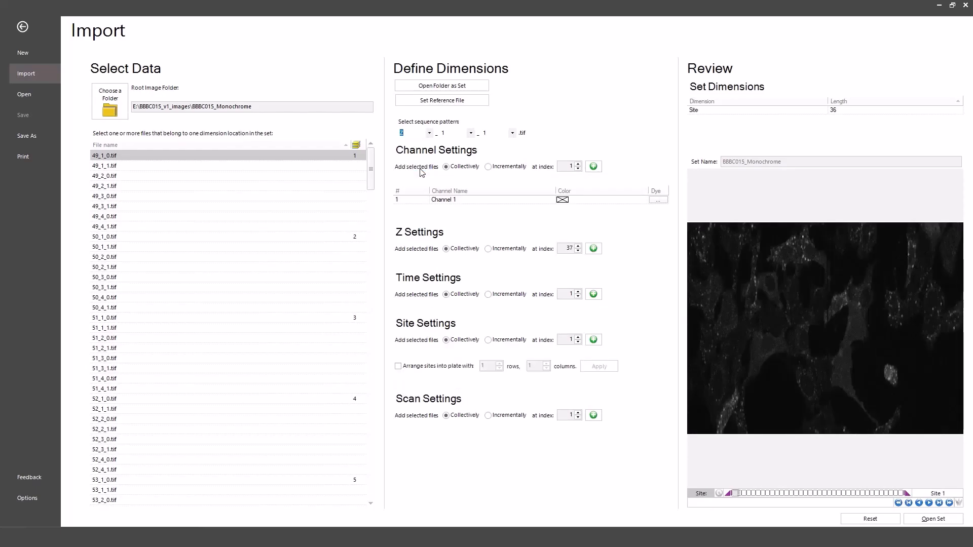
click(471, 133)
click(452, 175)
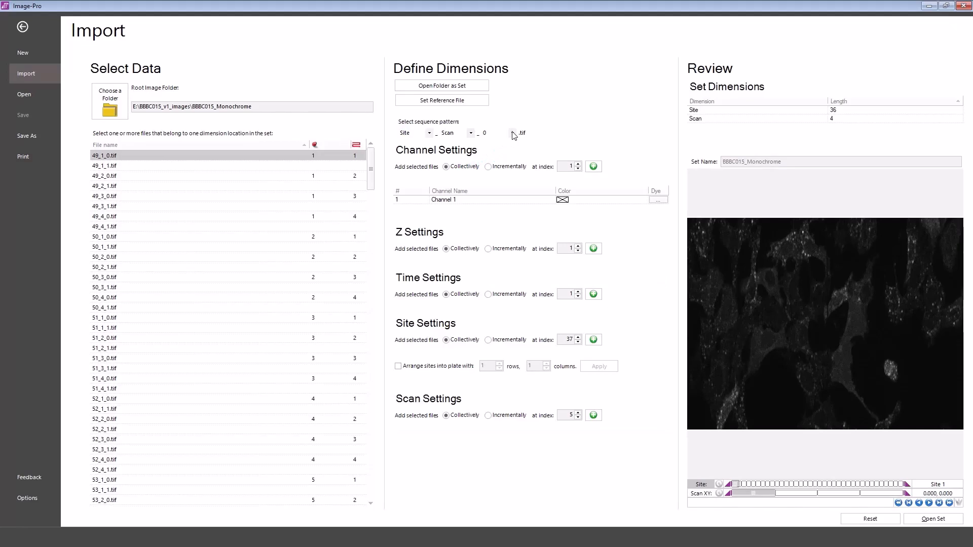
click(512, 133)
click(499, 156)
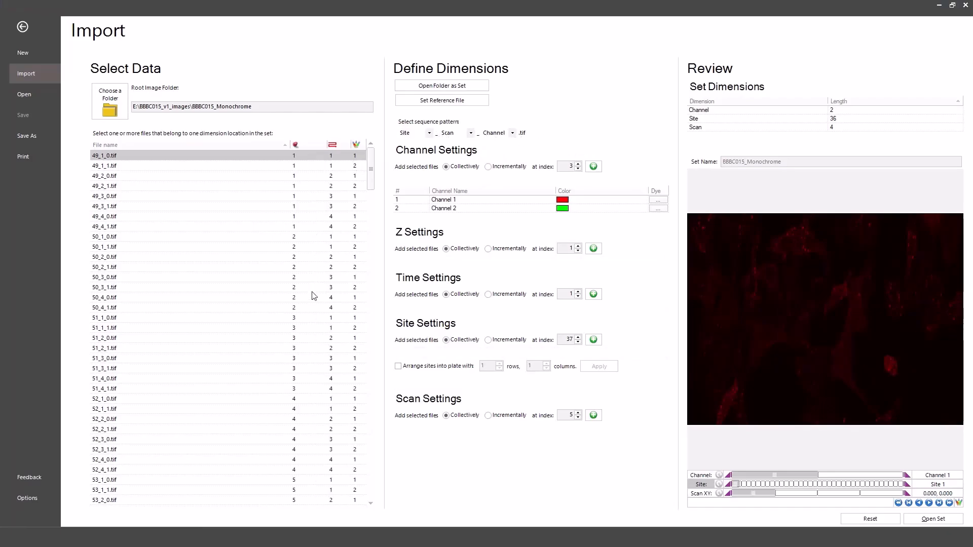
Assign the GFP [Green Fluorescent Protein] dye to channel 1
mouse_move(368, 165)
mouse_down()
mouse_move(372, 323)
mouse_move(382, 163)
mouse_up()
click(664, 201)
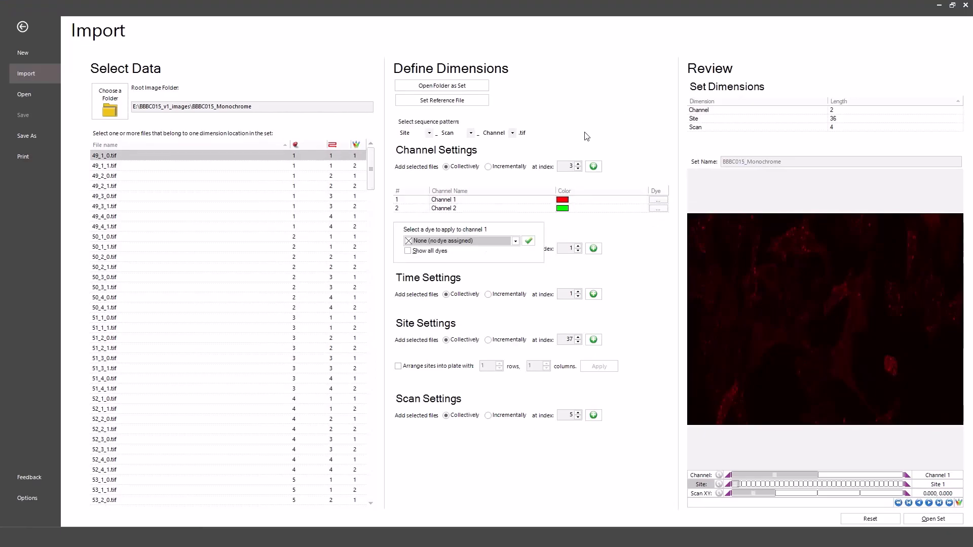
click(513, 244)
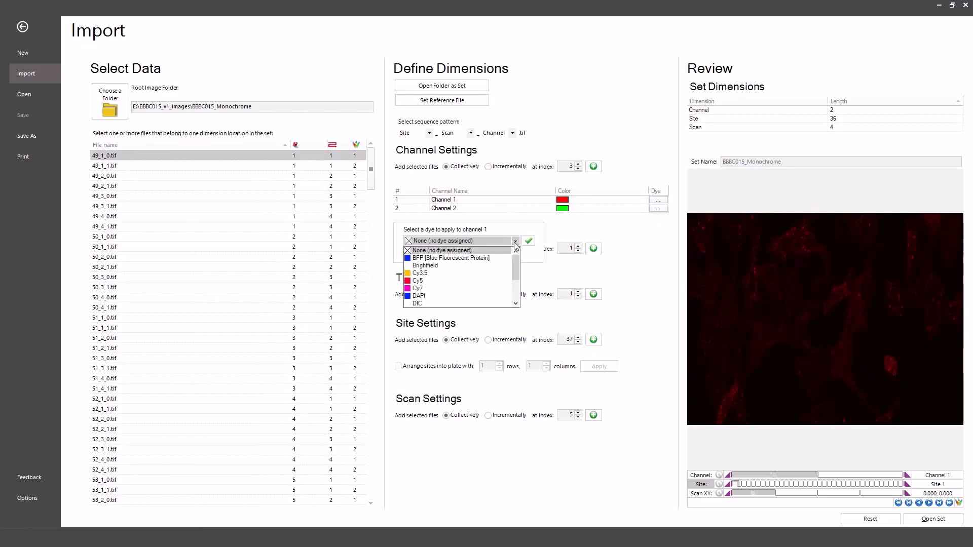
drag(515, 263, 516, 275)
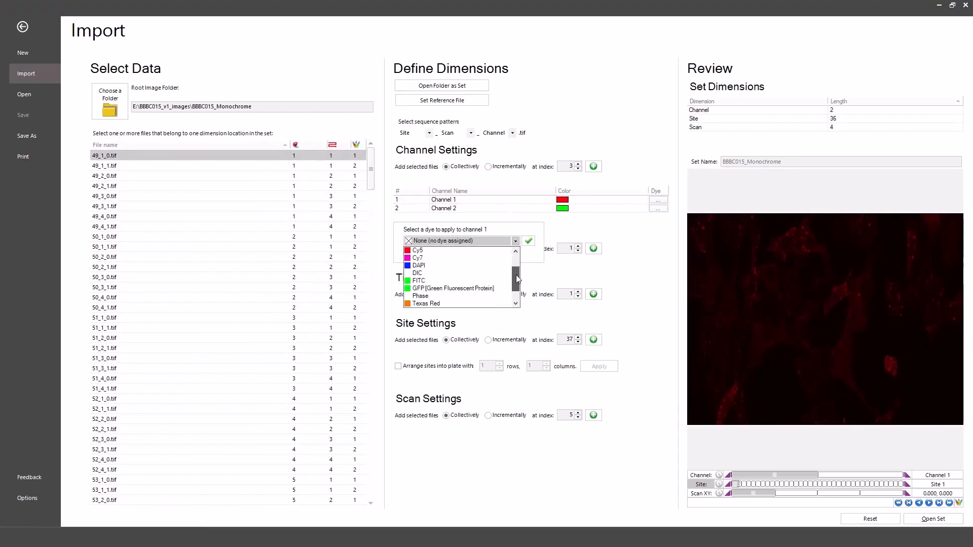
click(462, 289)
click(529, 241)
Assign the DAPI dye to channel 2
click(658, 208)
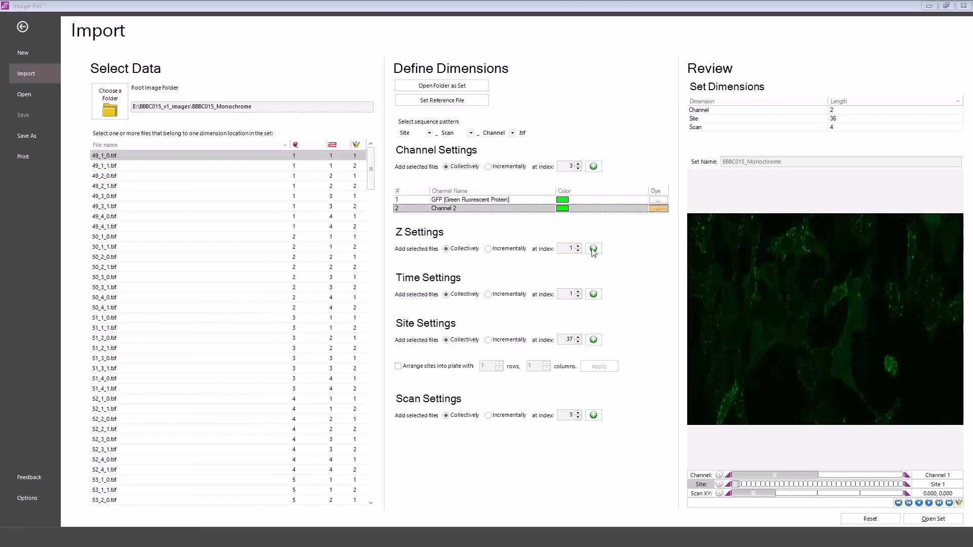
click(515, 241)
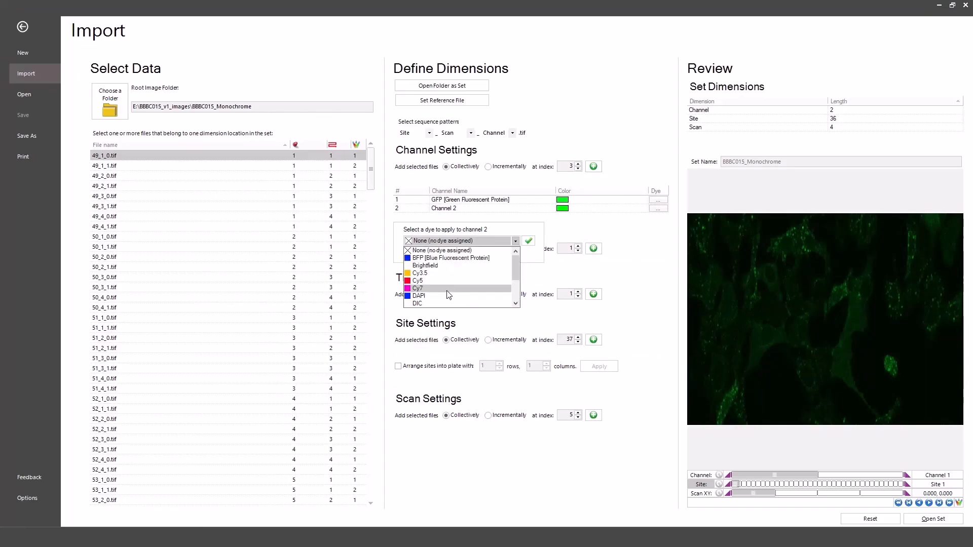
click(446, 293)
click(528, 240)
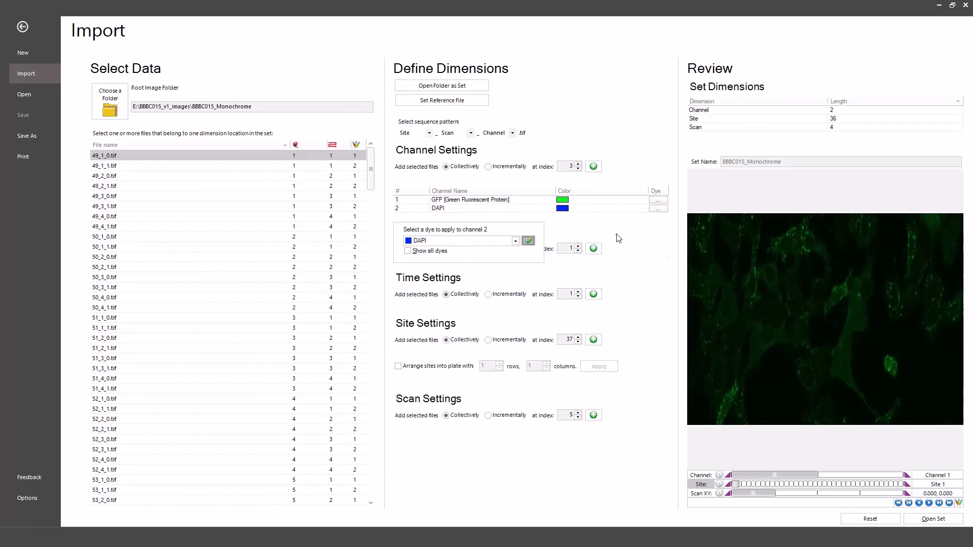
Preview the DAPI channel, and view the GFP channel at site 3 of the set
click(849, 476)
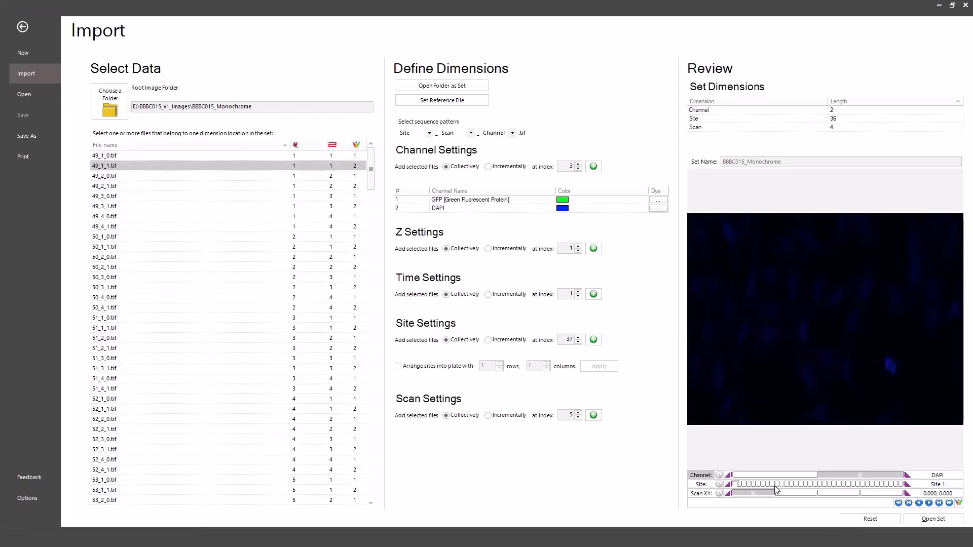
click(741, 480)
mouse_move(741, 486)
mouse_down()
mouse_move(847, 487)
mouse_move(745, 487)
mouse_up()
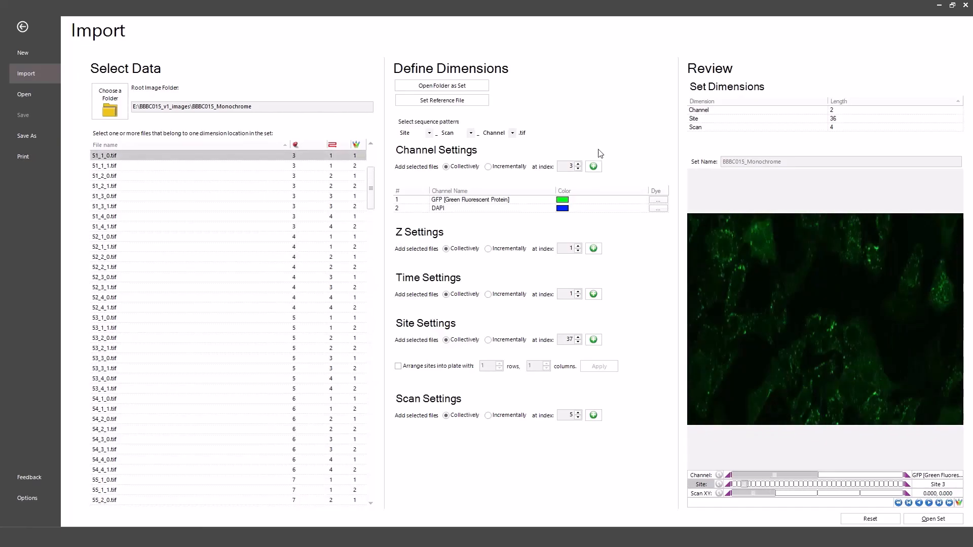
Arrange the sites into a plate with 3 rows and 12 columns, and open the set
click(399, 367)
click(500, 364)
click(499, 364)
click(547, 363)
click(547, 364)
click(547, 364)
click(547, 363)
click(547, 364)
click(547, 364)
click(603, 369)
click(928, 520)
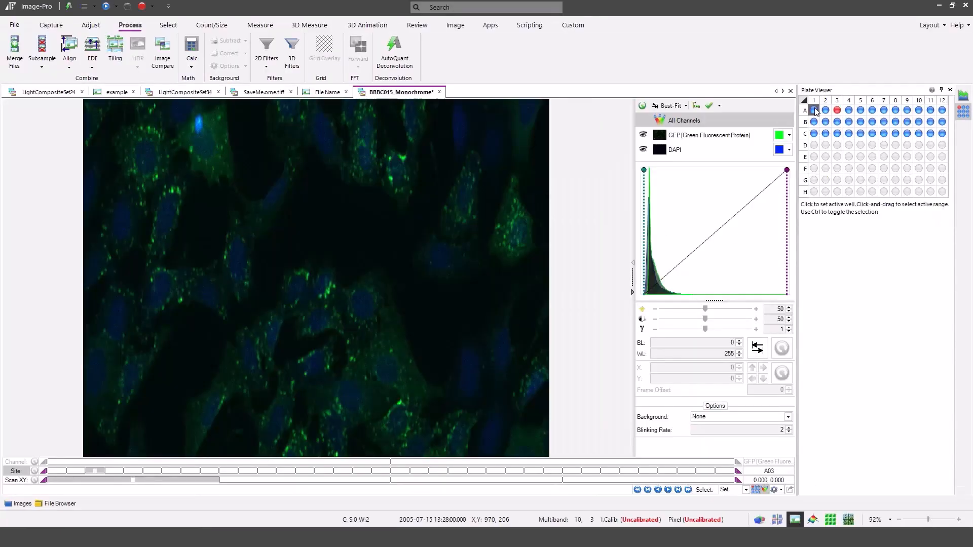
View wells B2 and B5 of the plate, and move through the scan positions
click(823, 123)
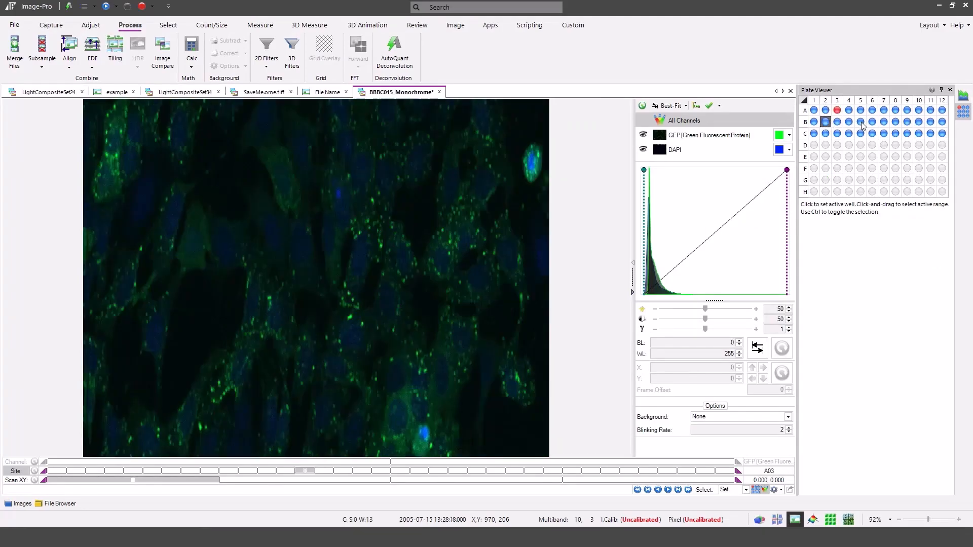
click(860, 123)
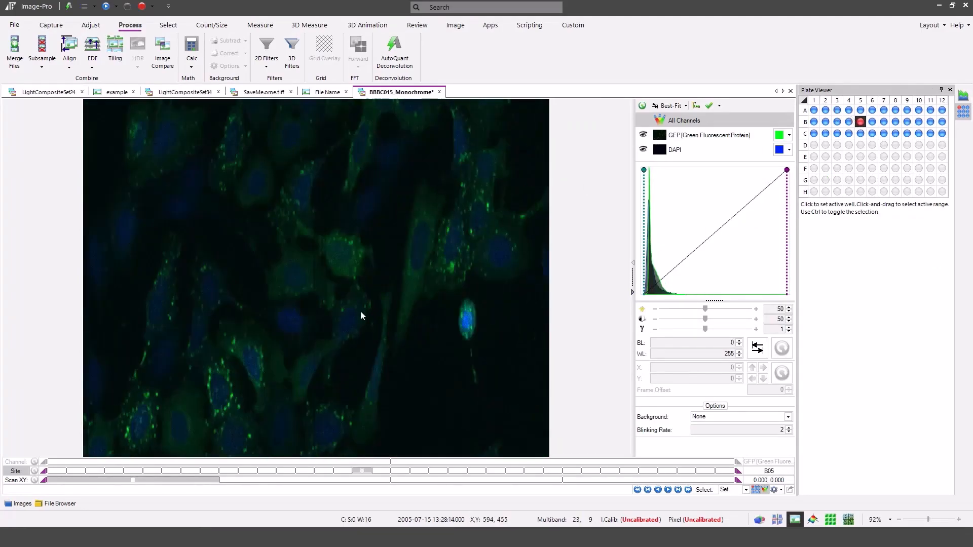
drag(193, 481, 178, 458)
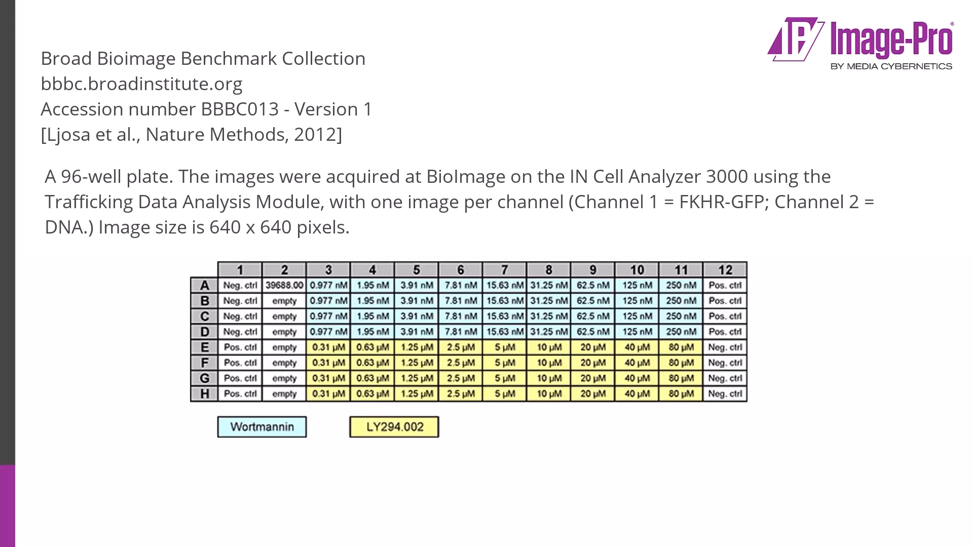
click(972, 344)
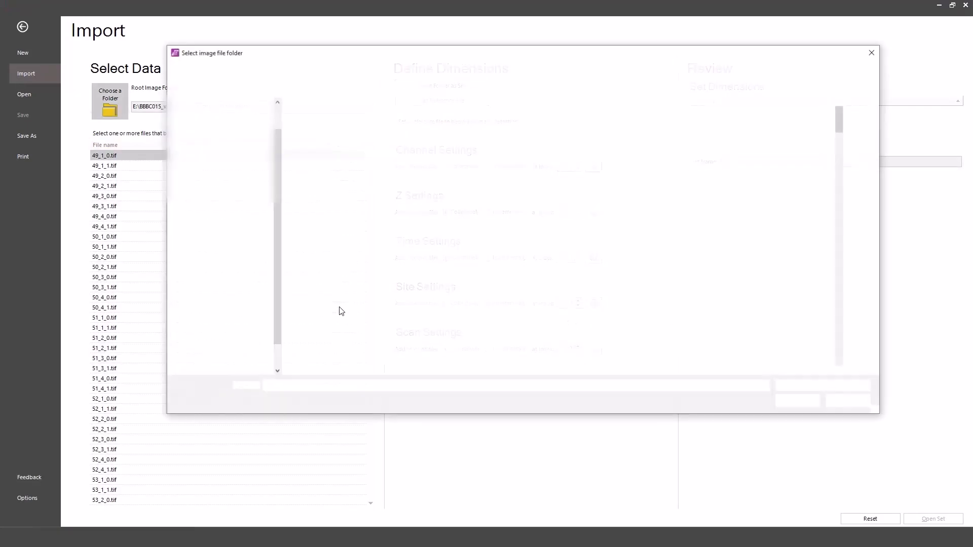
Choose the inner BBBC013_v1_images_bmp folder on the USB drive (E:) as the root image folder for the import
click(259, 71)
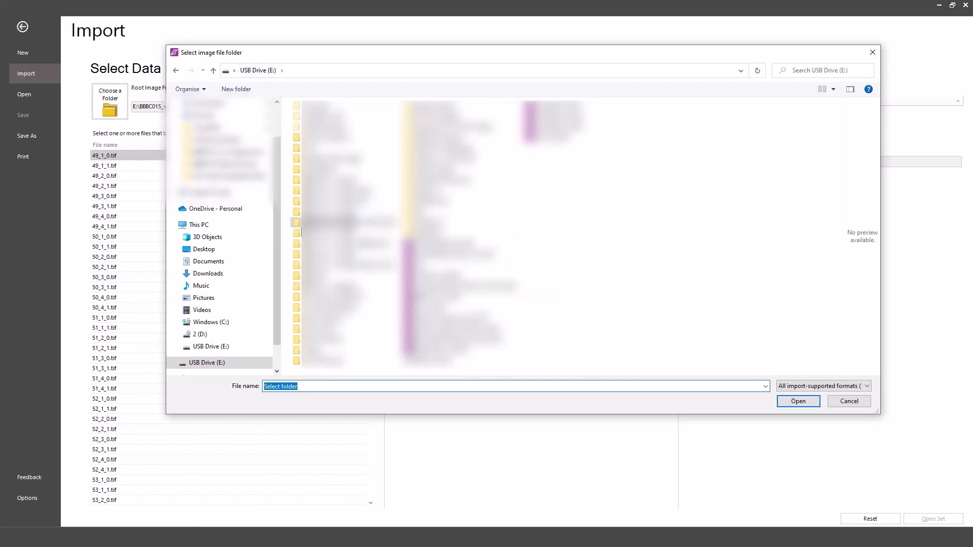
double_click(345, 190)
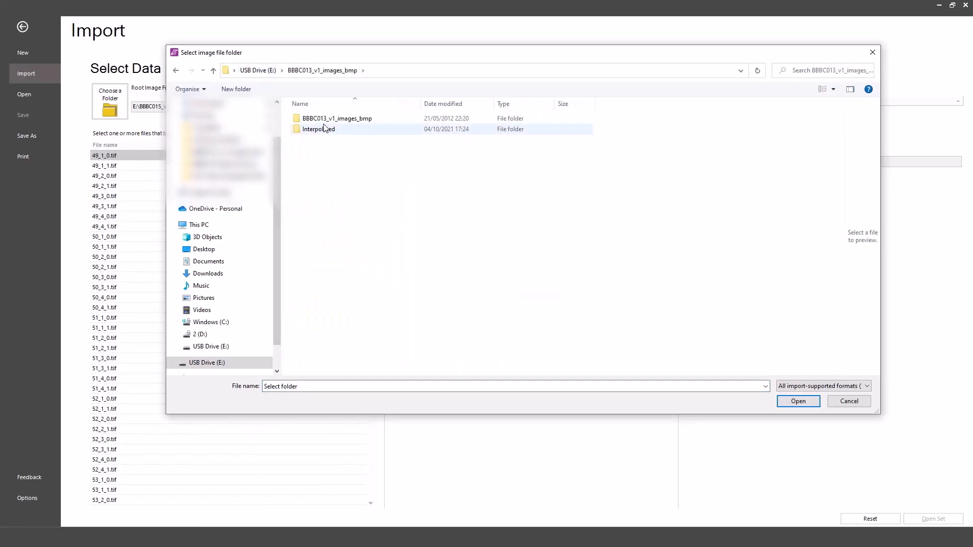
double_click(317, 119)
click(315, 122)
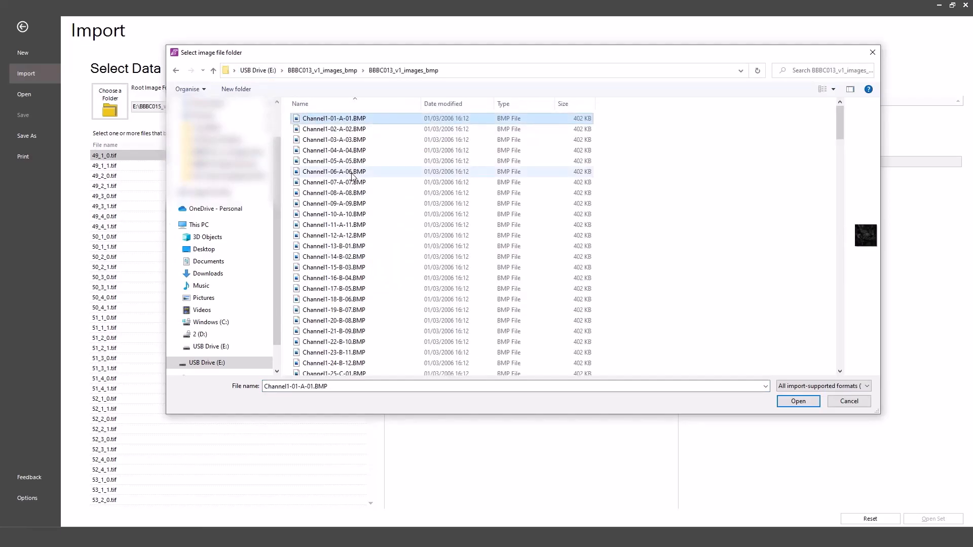
click(796, 402)
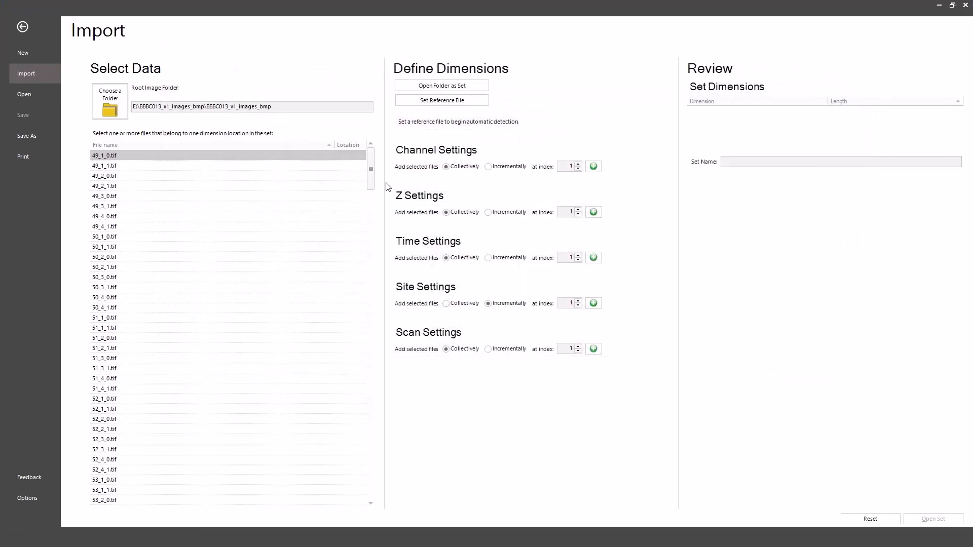
Try automatic dimension detection with Channel1-02-A-02.BMP as the reference file, and reset the import
mouse_move(373, 160)
mouse_down()
mouse_move(372, 464)
mouse_move(391, 156)
mouse_up()
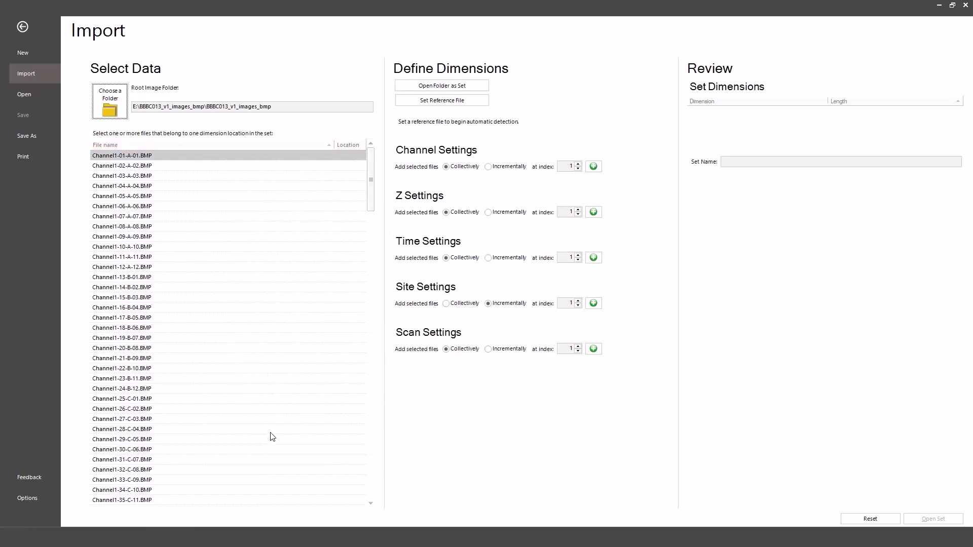
click(212, 167)
click(442, 100)
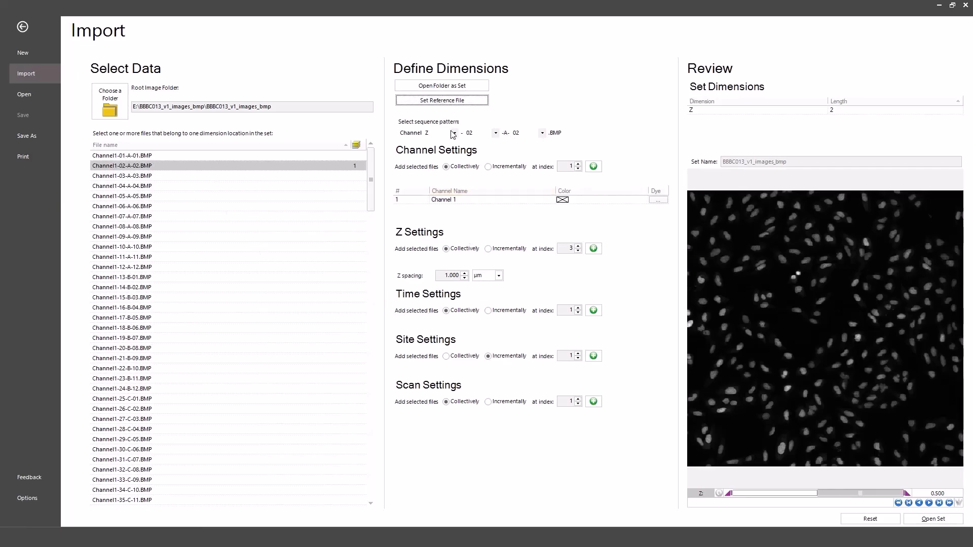
click(868, 518)
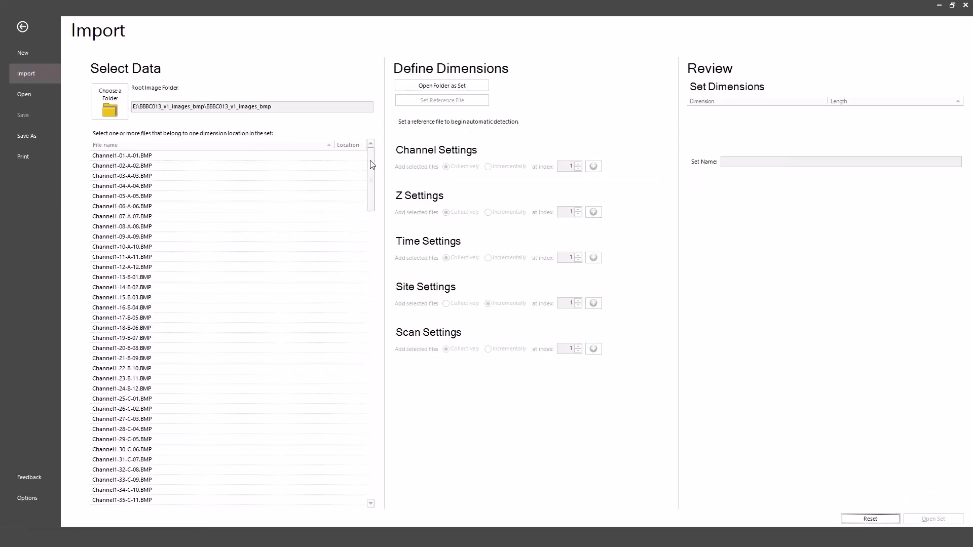
Add the files Channel1-01-A-01.BMP to Channel1-96-H-12.BMP collectively as channel 1 and incrementally as sites from index 1
click(219, 160)
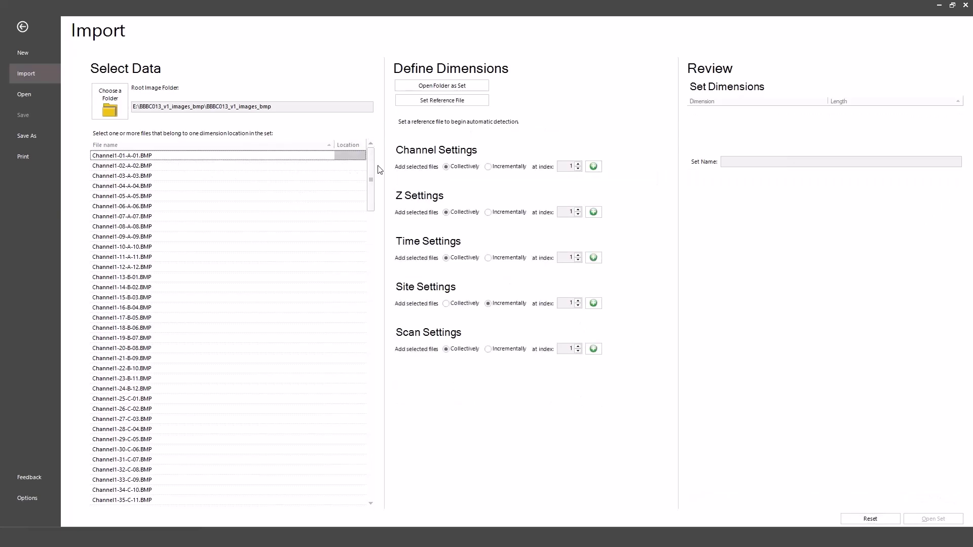
drag(371, 168, 371, 310)
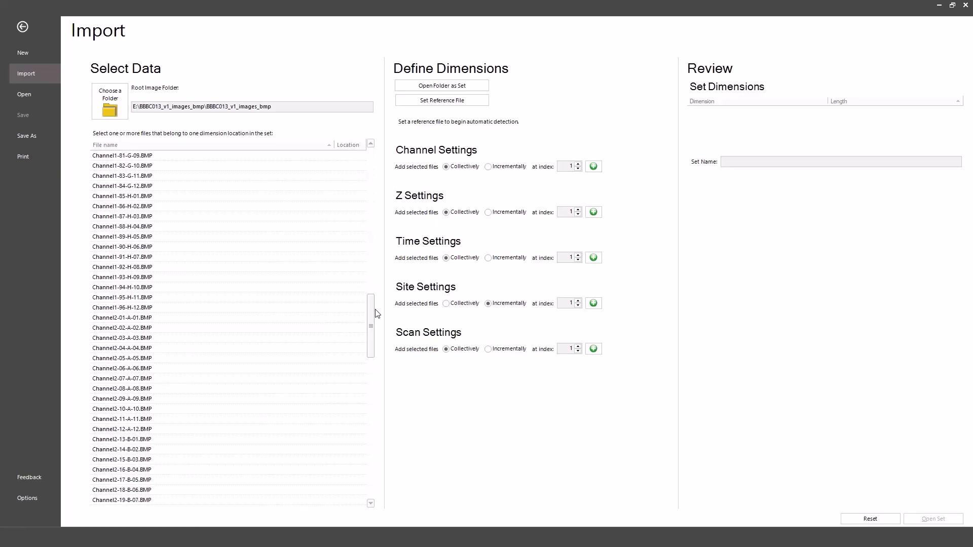
shift+click(168, 310)
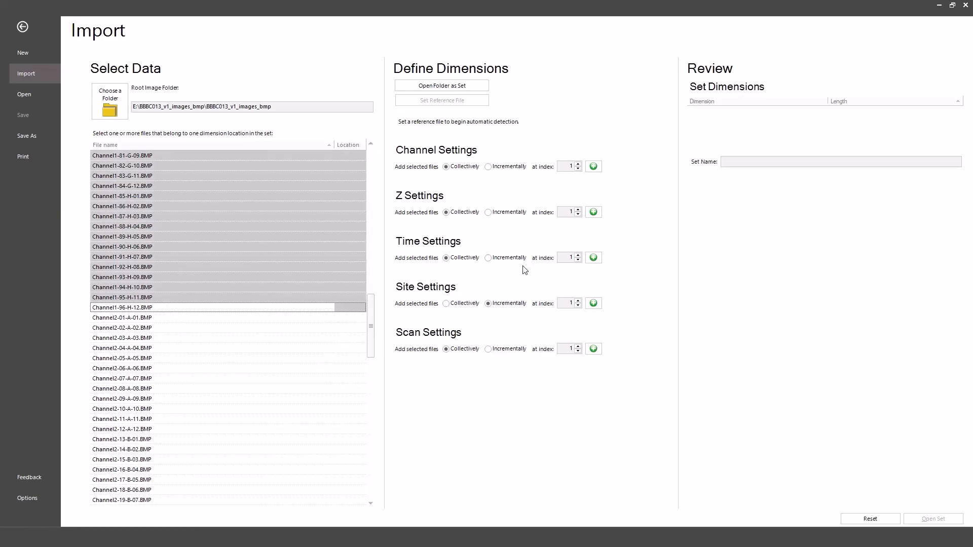
click(597, 168)
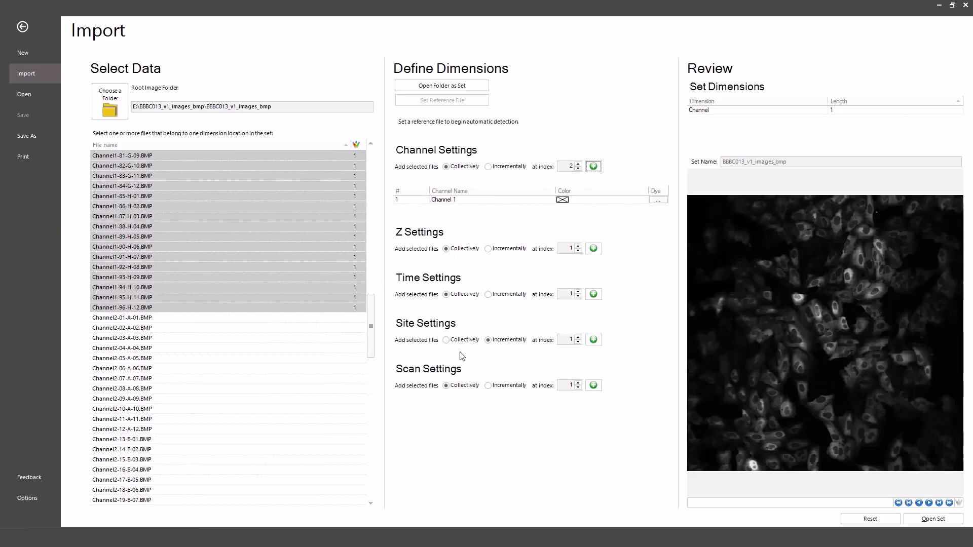
drag(373, 342, 375, 186)
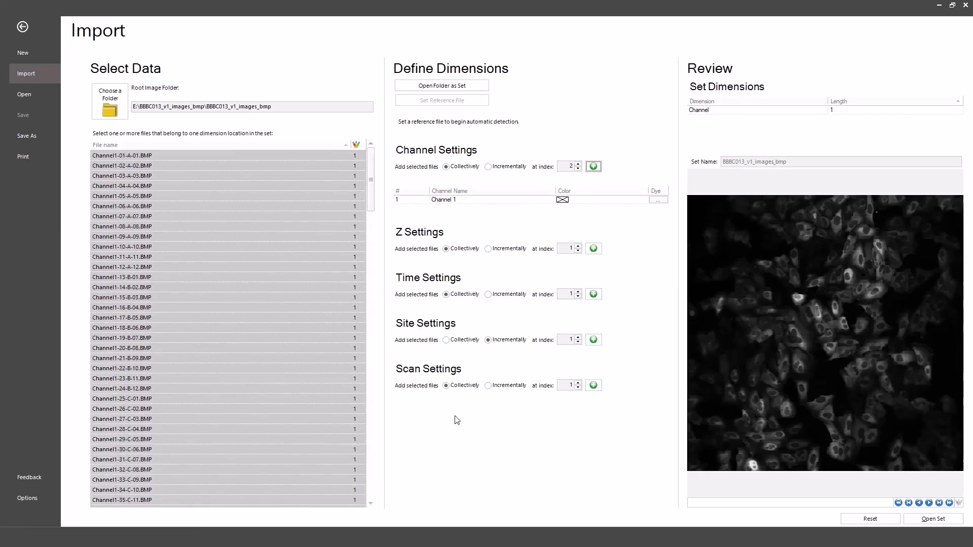
click(594, 339)
drag(371, 165, 390, 311)
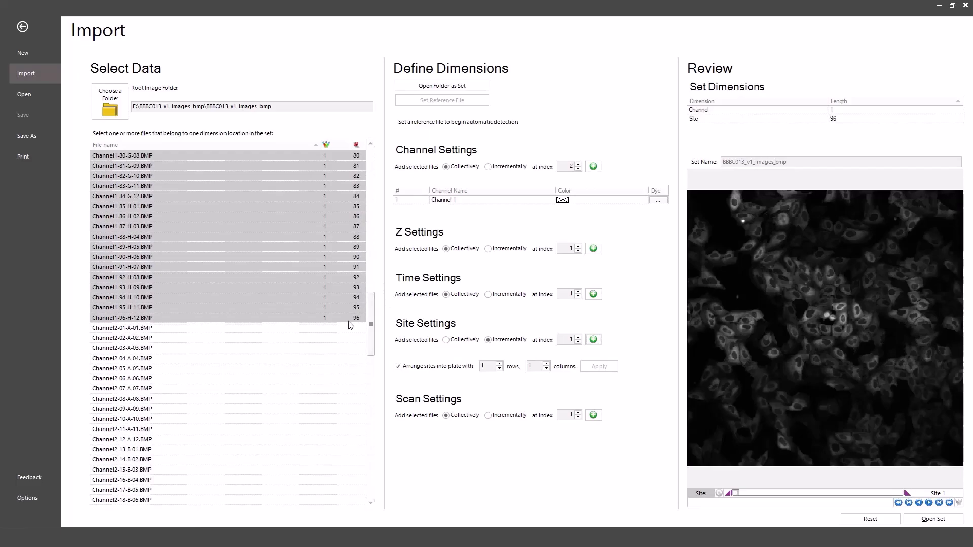
Select all Channel2 files through Channel2-96-H-12.BMP, and add them collectively as channel 2
drag(370, 324, 378, 468)
click(295, 238)
shift+click(327, 500)
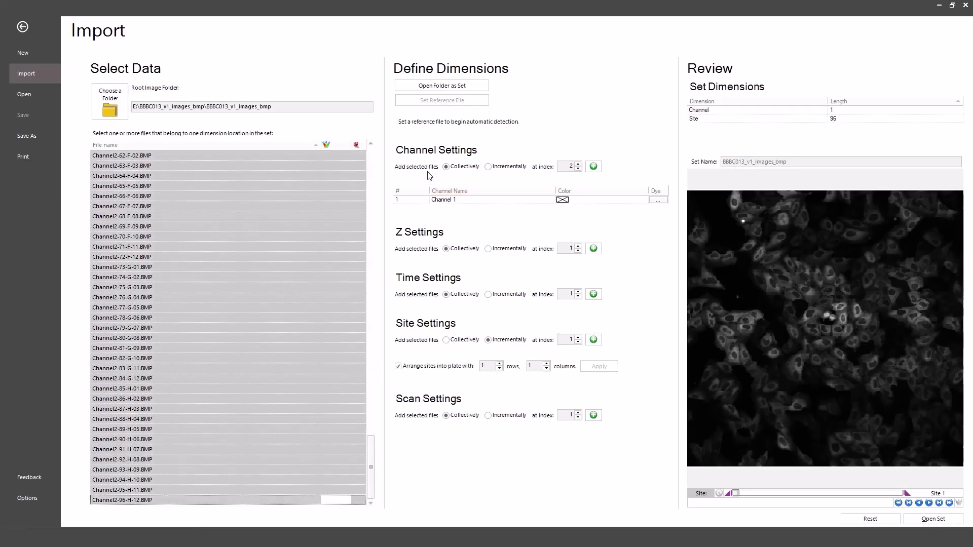
click(593, 166)
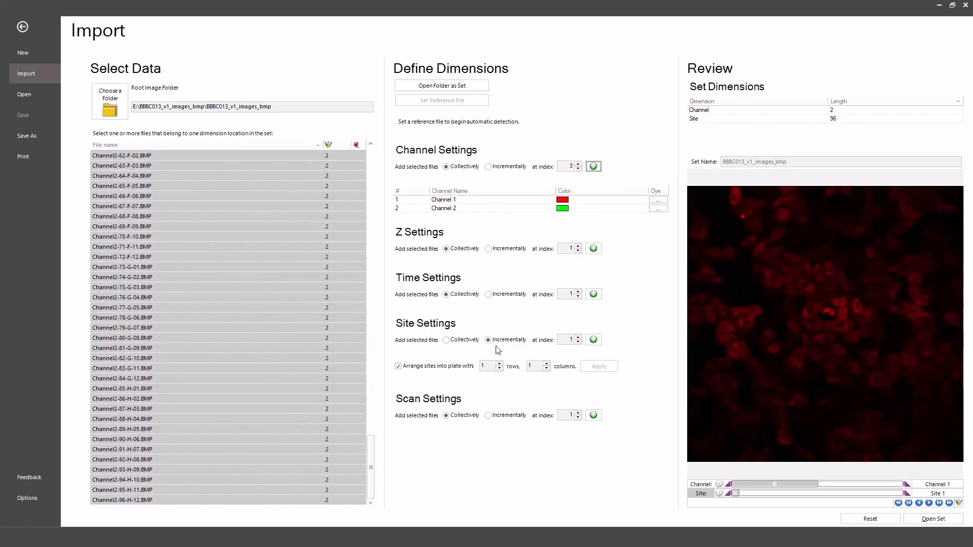
Add the Channel2 files incrementally as sites from index 1, and arrange the sites into a plate with 8 rows and 12 columns
click(594, 338)
drag(376, 451, 402, 442)
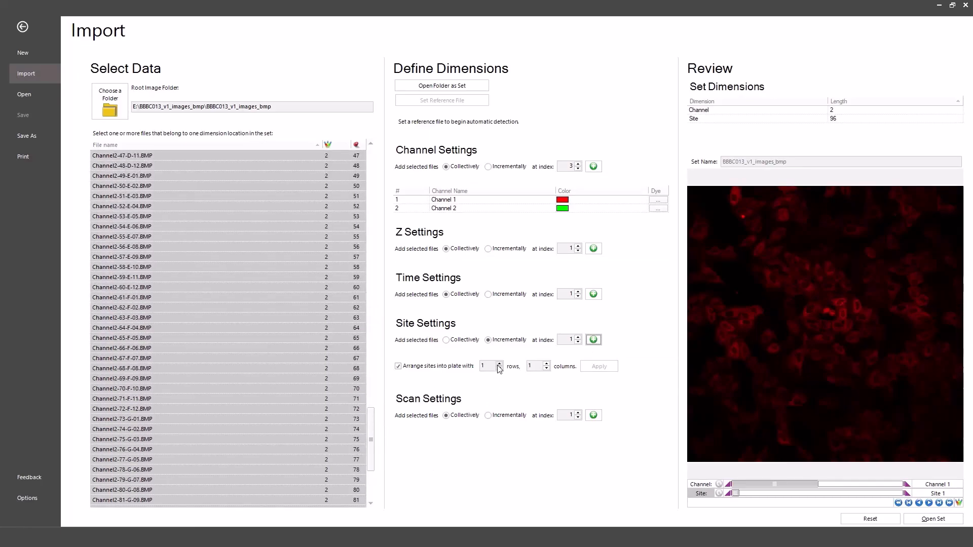
drag(488, 366, 472, 370)
click(610, 367)
Assign the GFP [Green Fluorescent Protein] dye to channel 1
click(658, 201)
click(514, 242)
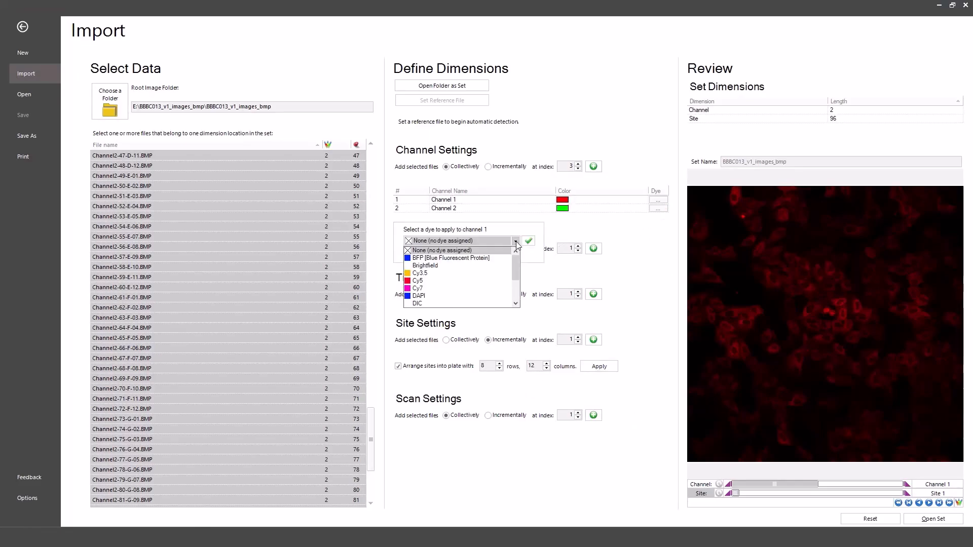
scroll(463, 262, down, 2)
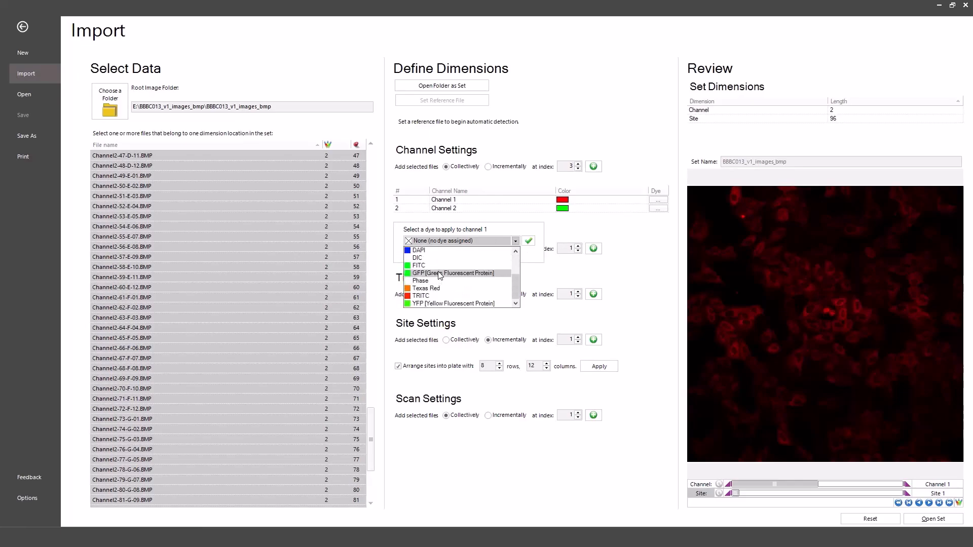
click(440, 273)
click(528, 241)
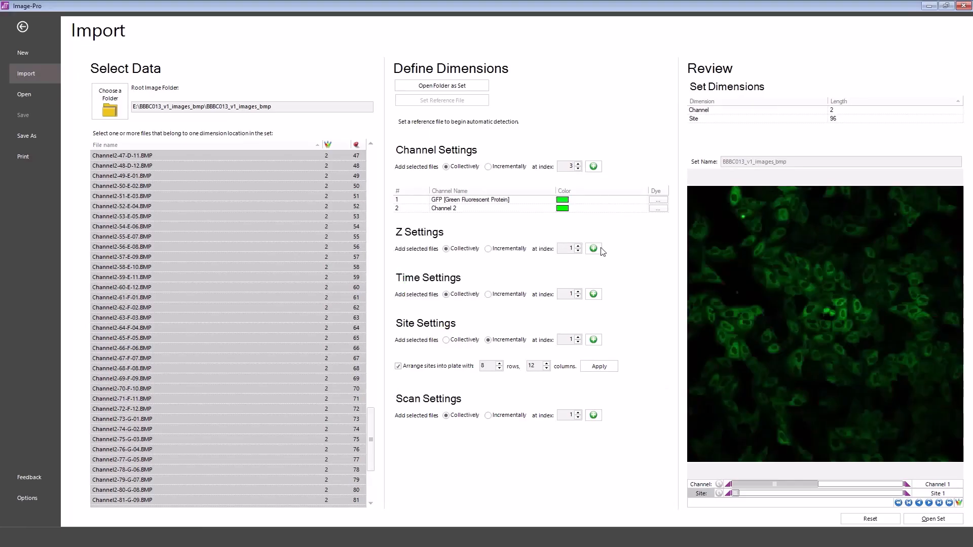
Assign the DAPI dye to channel 2
click(657, 209)
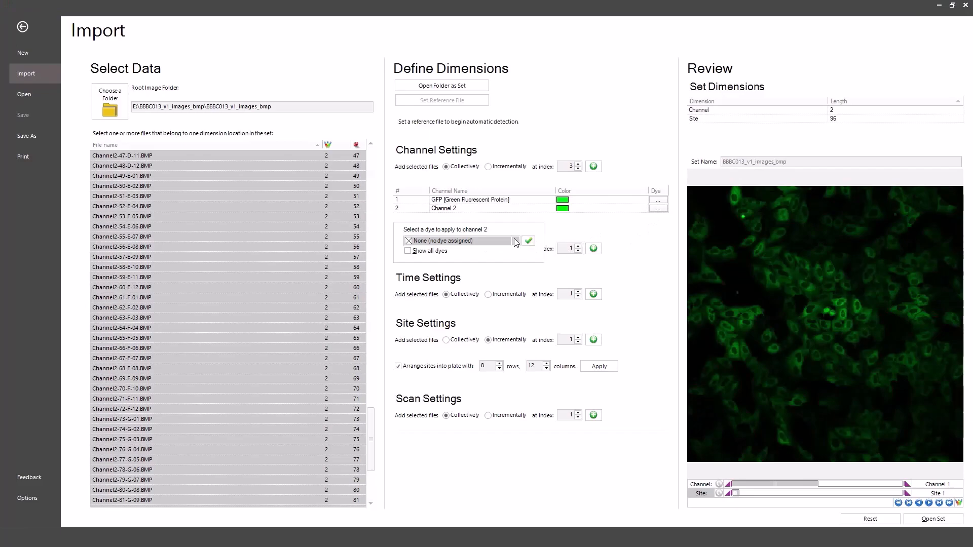
click(515, 241)
click(449, 294)
click(529, 241)
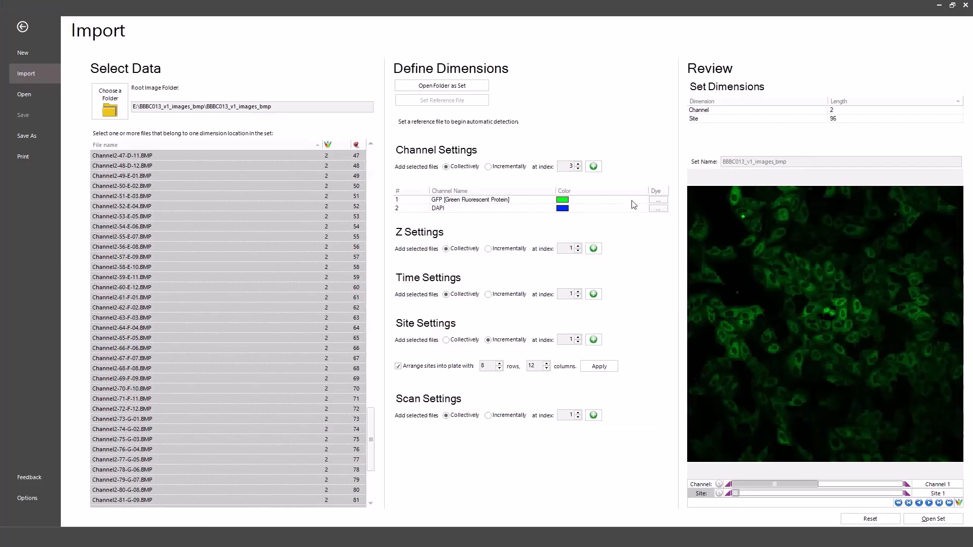
Preview the two channels and another site of the set, and open the set
click(842, 489)
mouse_move(736, 494)
mouse_down()
mouse_move(855, 498)
mouse_move(738, 497)
mouse_up()
click(793, 484)
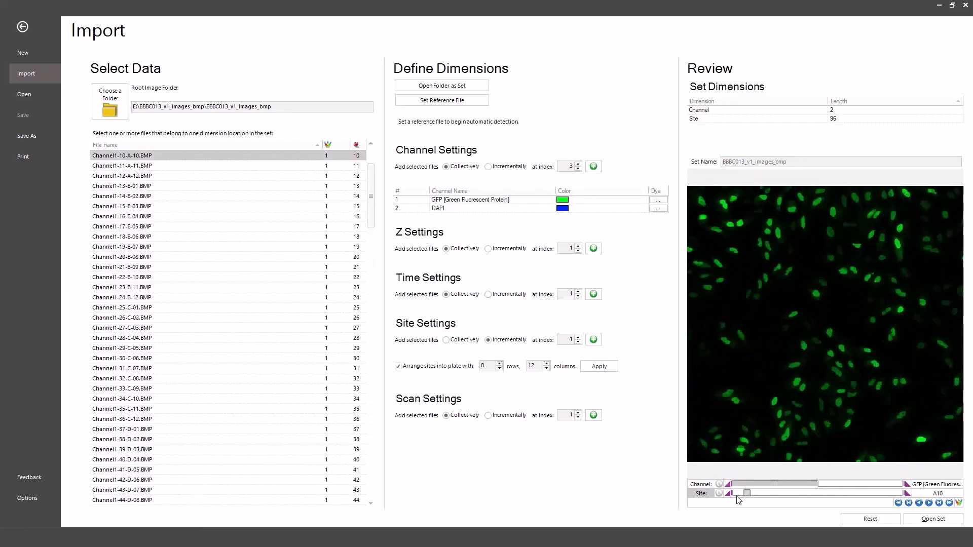
click(931, 518)
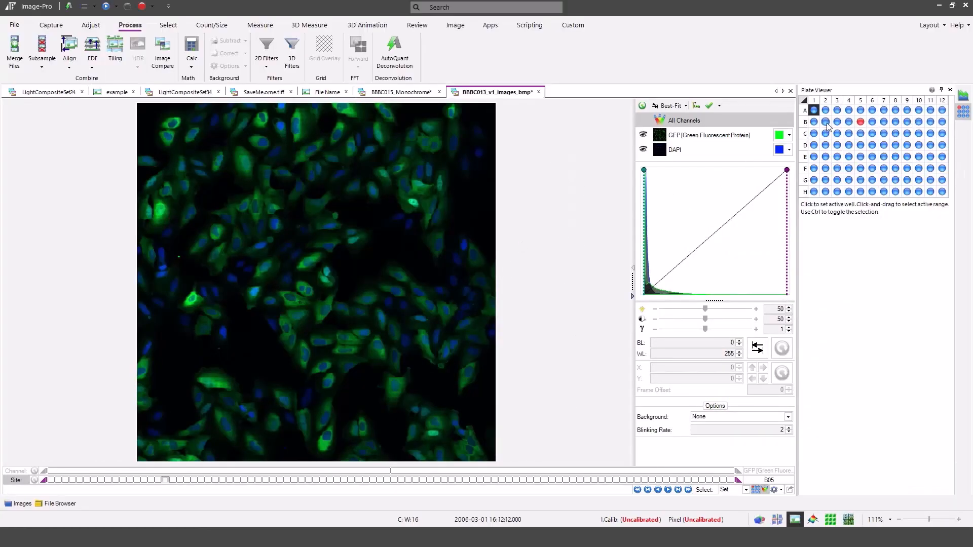
View wells B2, B7, B9, F2, F5 and F8 of the plate, and move through the site positions
click(825, 122)
click(884, 122)
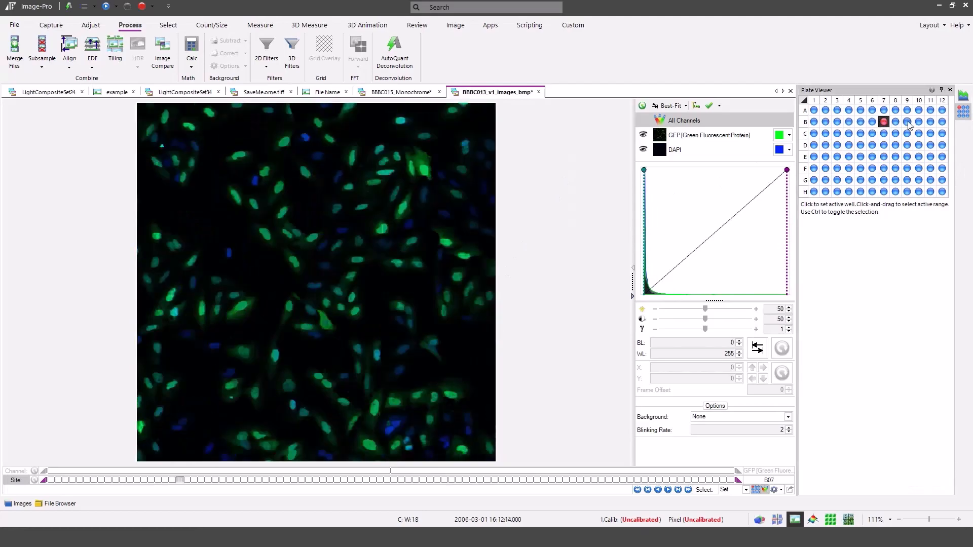
click(908, 123)
click(825, 169)
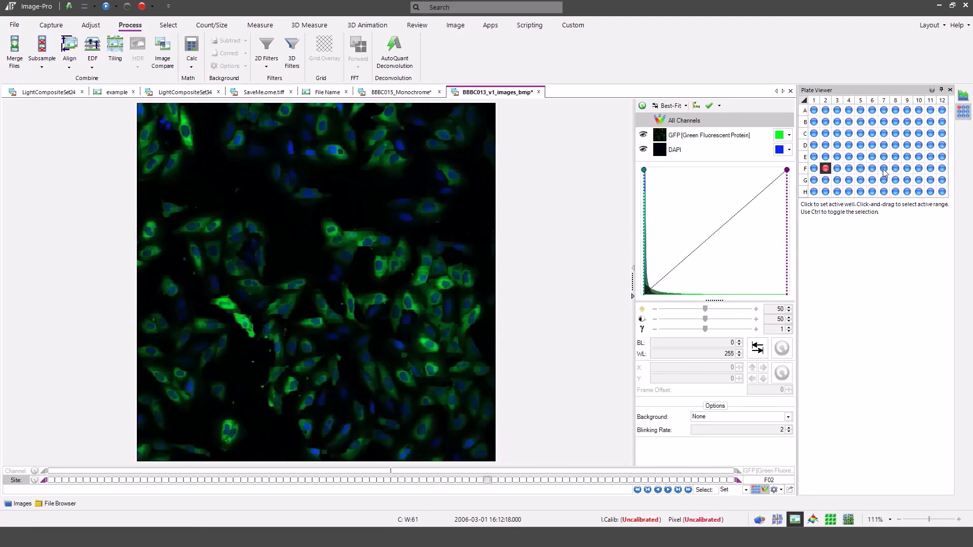
click(860, 169)
click(895, 168)
click(115, 480)
drag(112, 483, 462, 484)
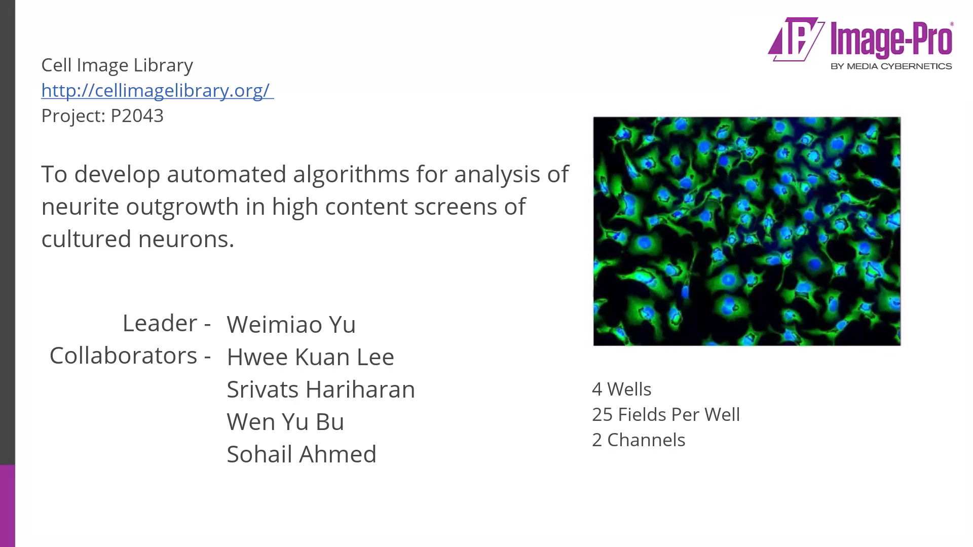
click(778, 429)
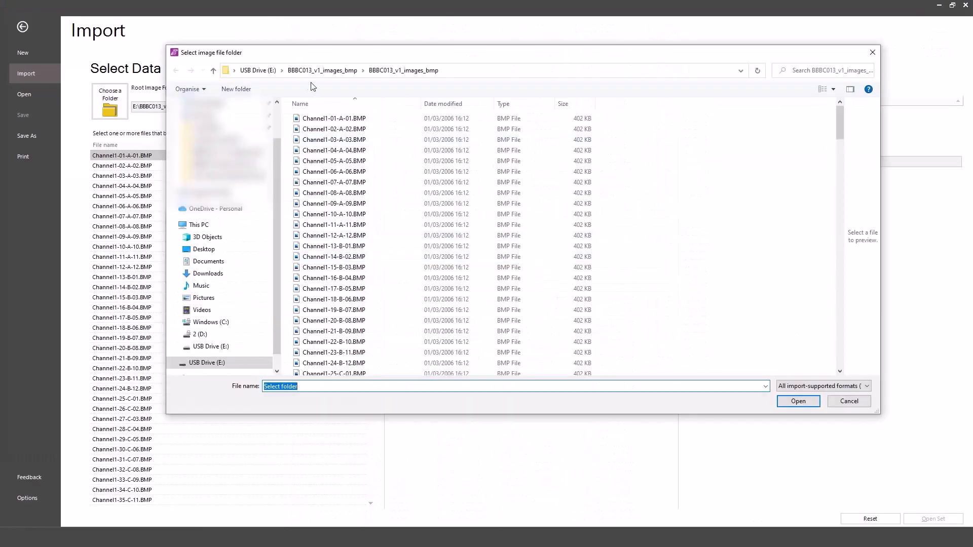
Choose the MP6843_img_full folder on the USB drive (E:) as the root image folder for the import
click(264, 70)
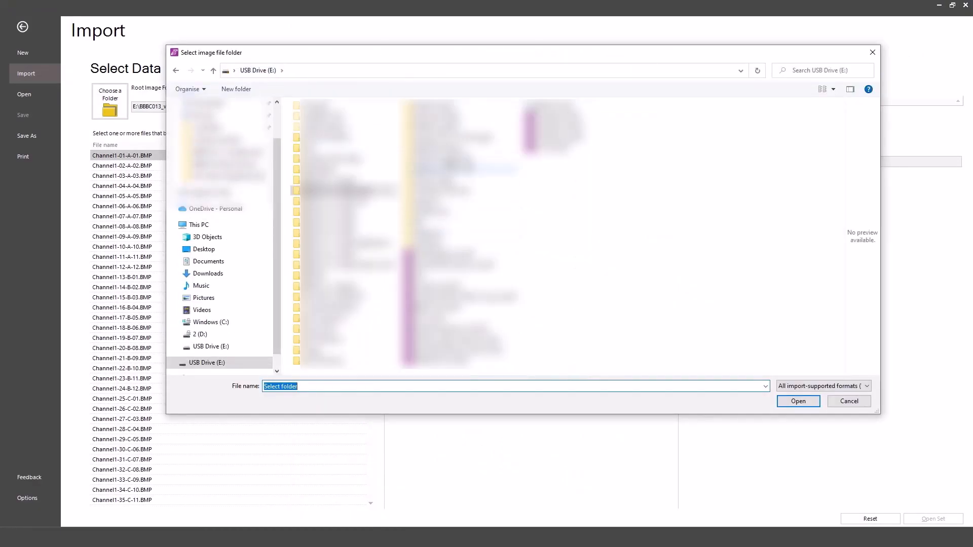
double_click(440, 128)
click(318, 120)
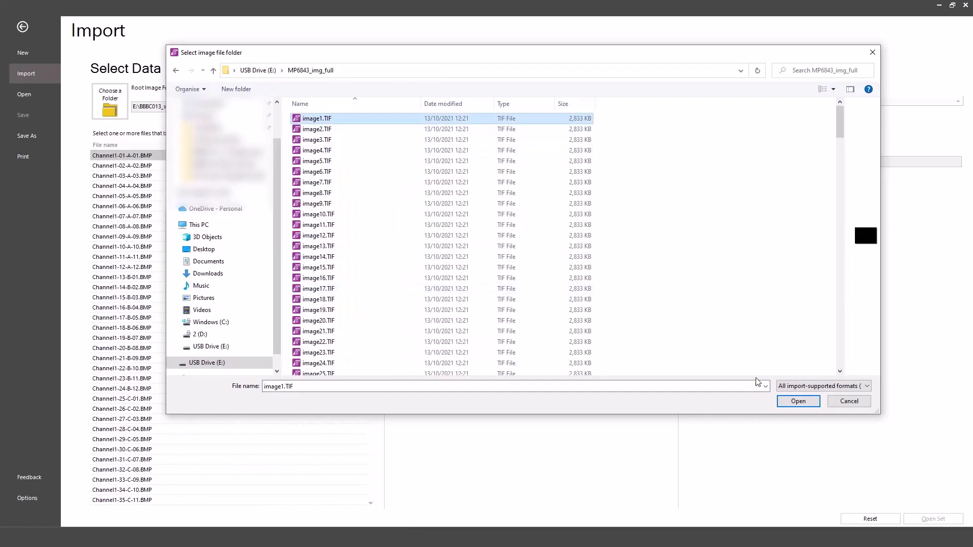
click(798, 401)
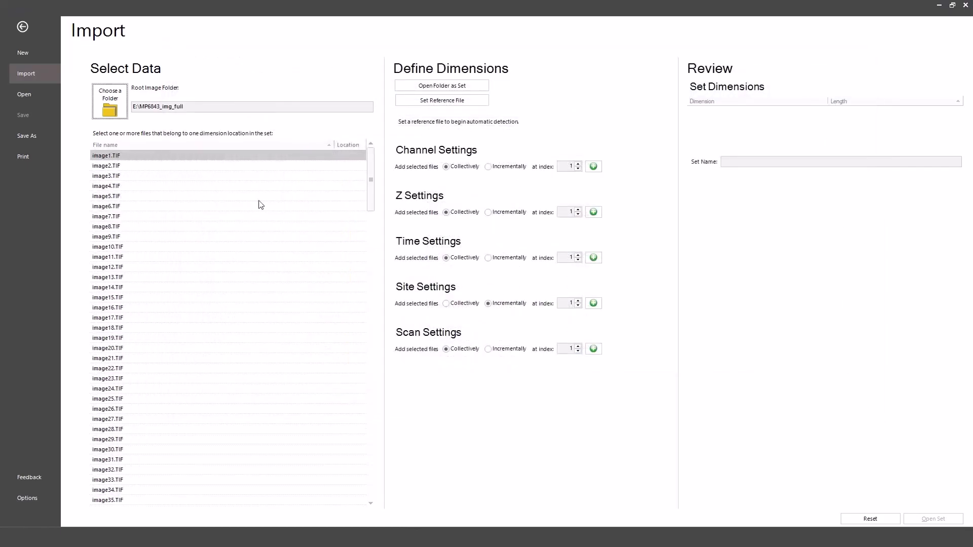
Set image1.TIF as the reference file, and set its sequence pattern to Multi
drag(374, 180, 389, 147)
click(456, 101)
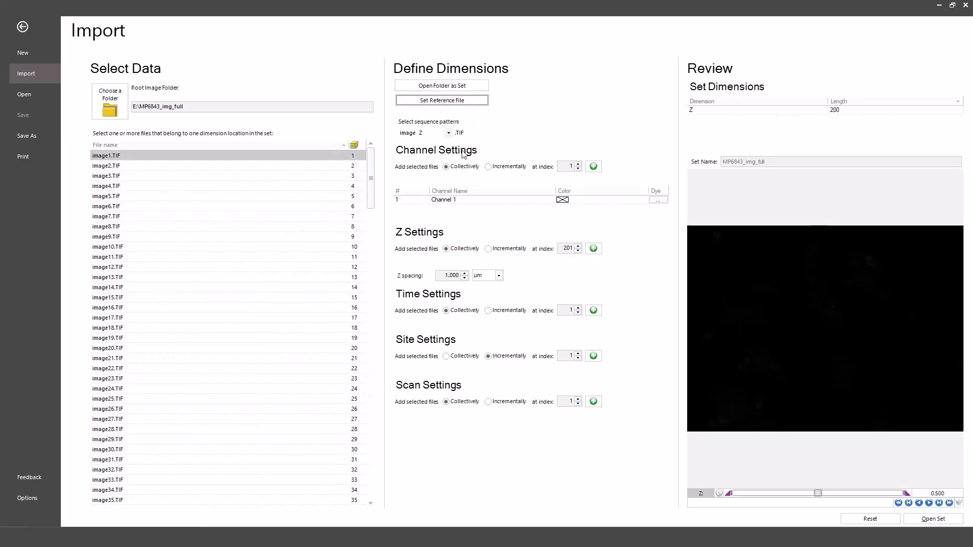
click(449, 134)
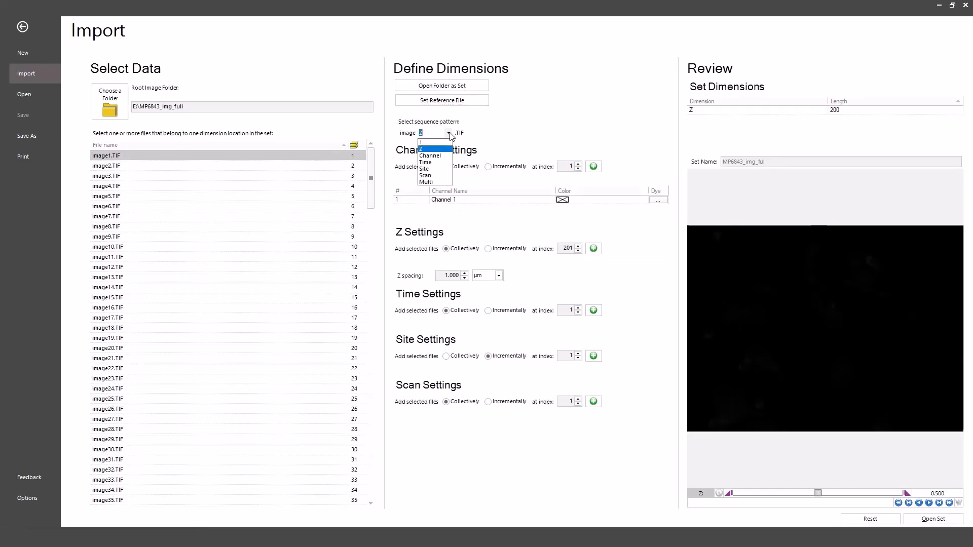
click(427, 183)
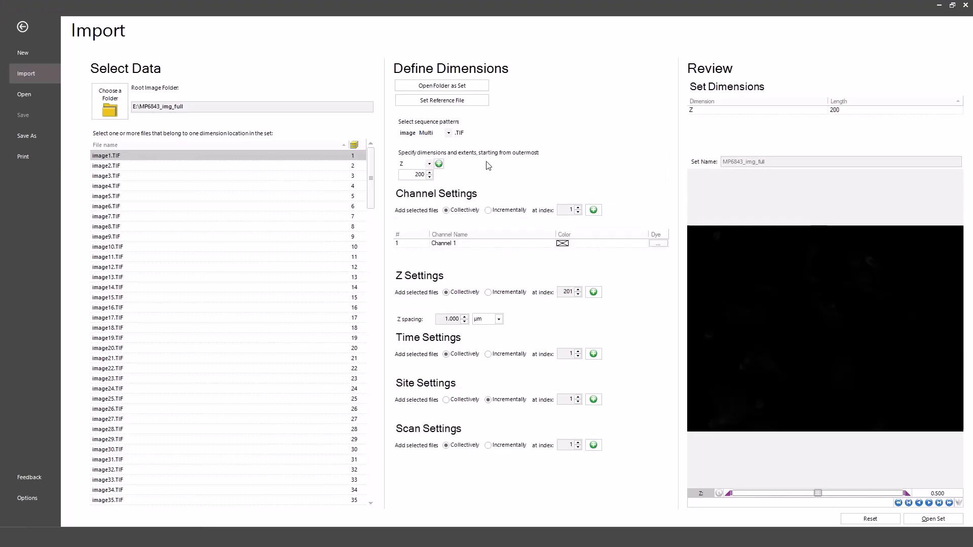
Set the outermost dimension of the sequence pattern to Site with an extent of 4
click(428, 164)
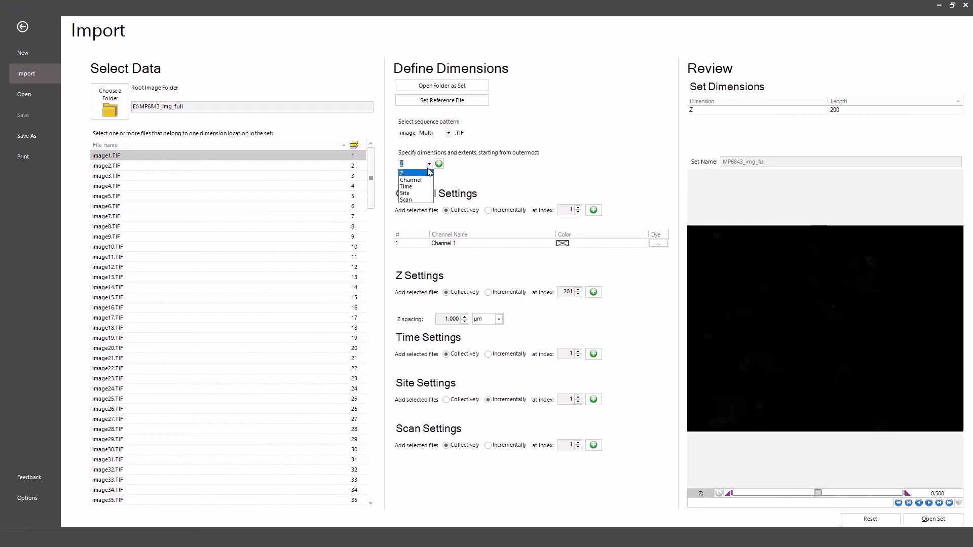
click(422, 194)
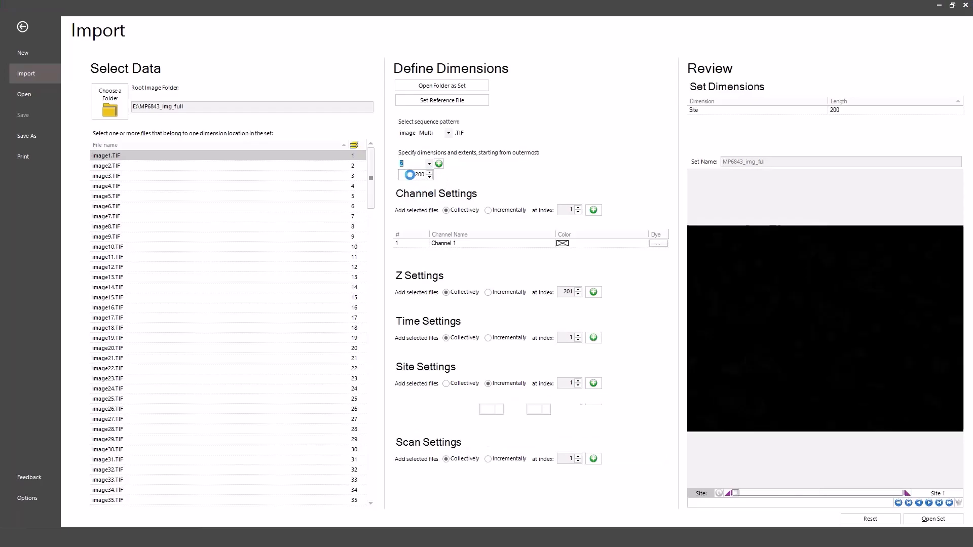
text(4)
Add a second dimension to the sequence pattern, and set it to Scan with an extent of 25
click(439, 164)
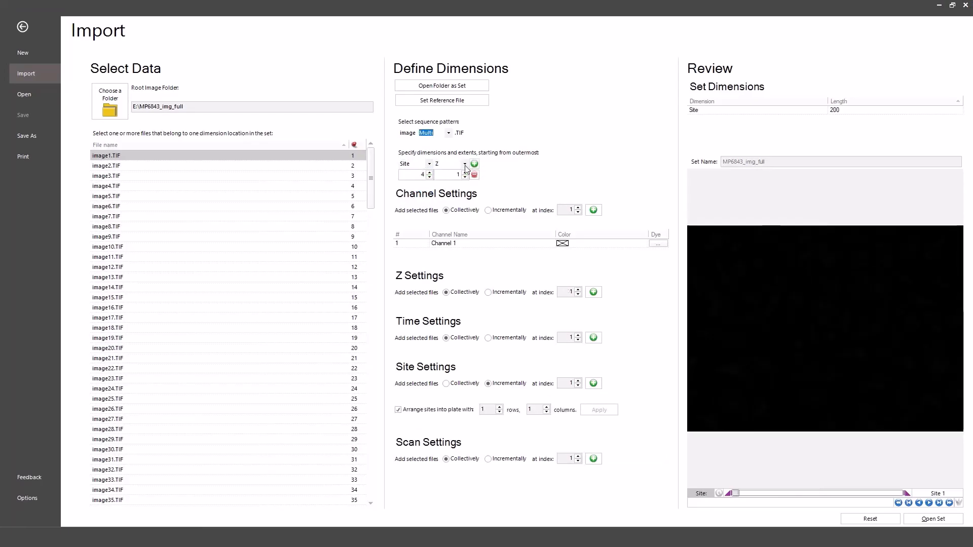
click(465, 164)
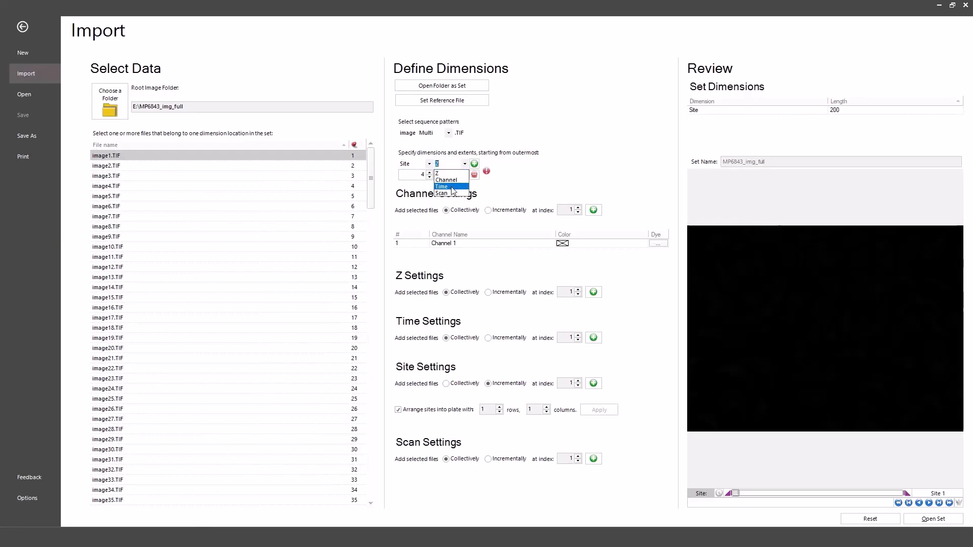
click(448, 194)
click(448, 177)
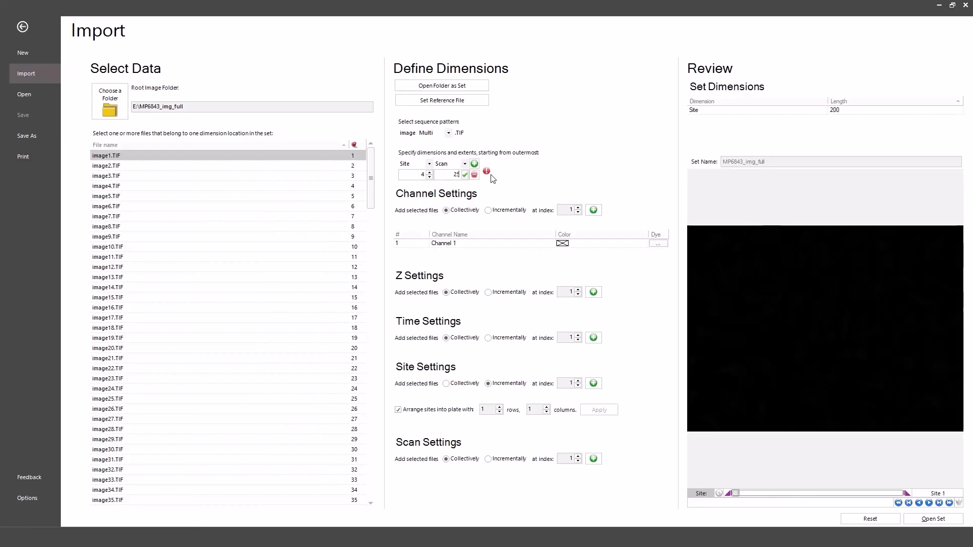
Add a third dimension to the sequence pattern, and set it to Channel with an extent of 2
click(474, 163)
click(500, 164)
click(490, 183)
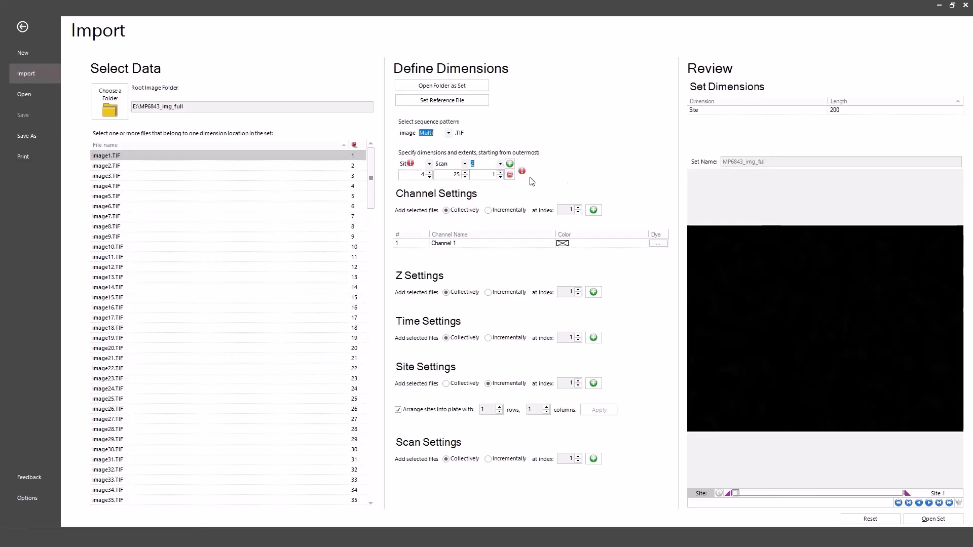
click(500, 172)
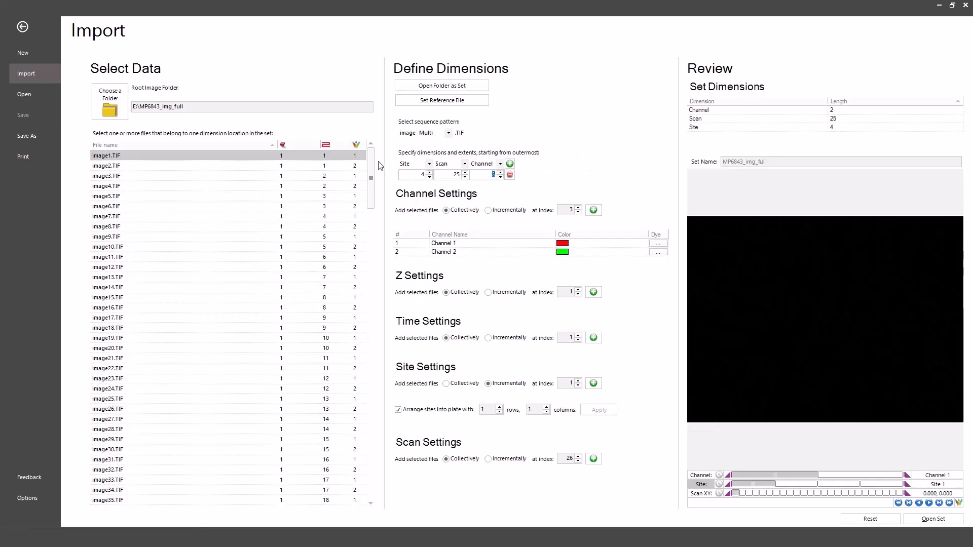
drag(371, 167, 389, 144)
Assign the FITC dye to channel 1 in the channel settings
click(657, 243)
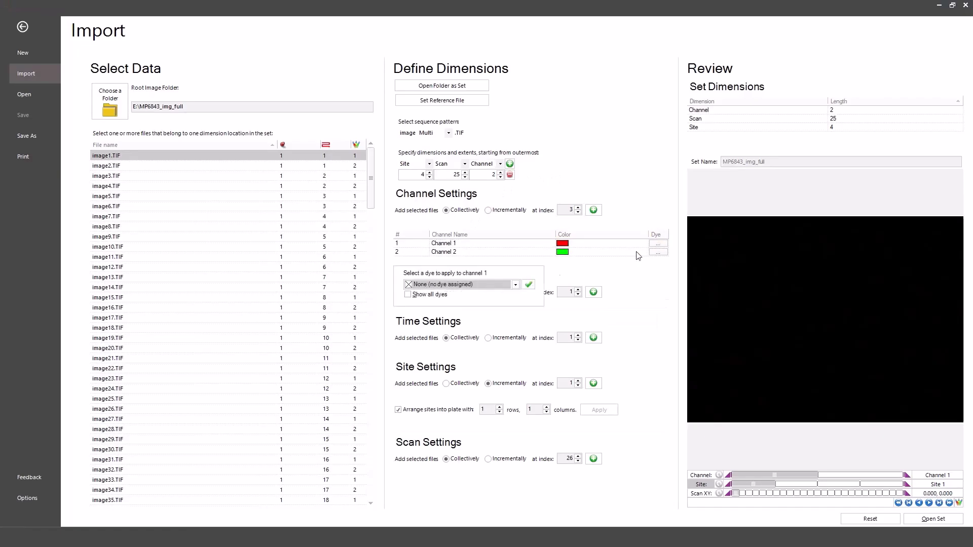
click(514, 284)
scroll(466, 307, down, 2)
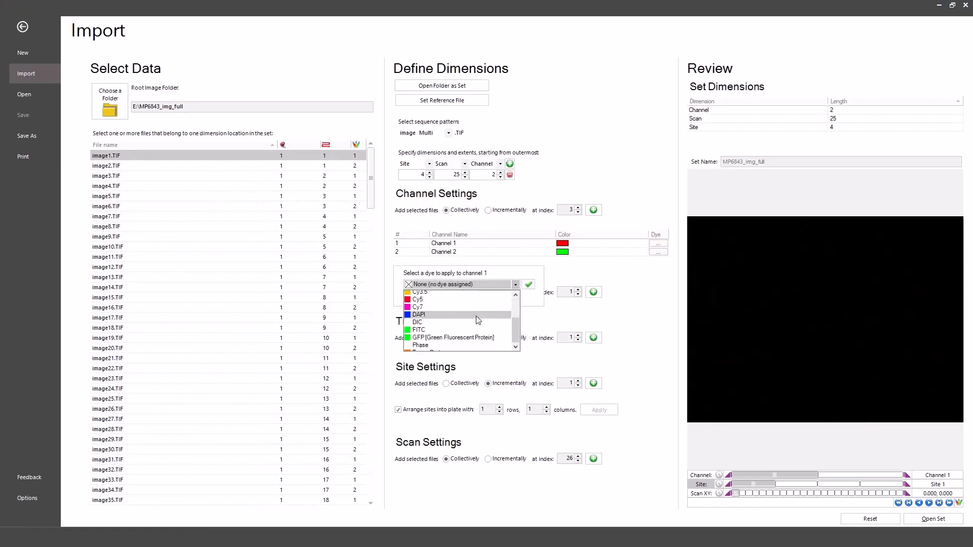
click(453, 307)
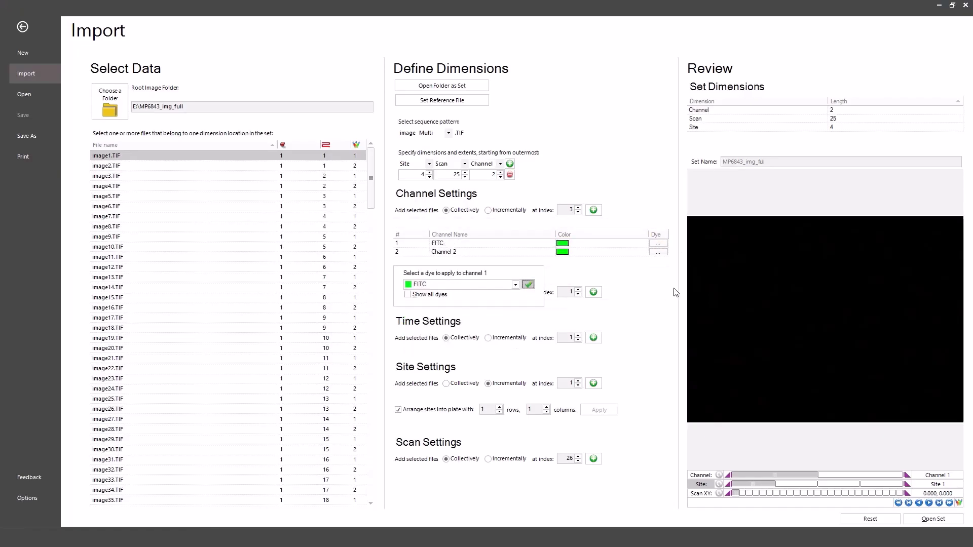
Assign the DAPI dye to channel 2 in the channel settings
click(664, 260)
click(658, 252)
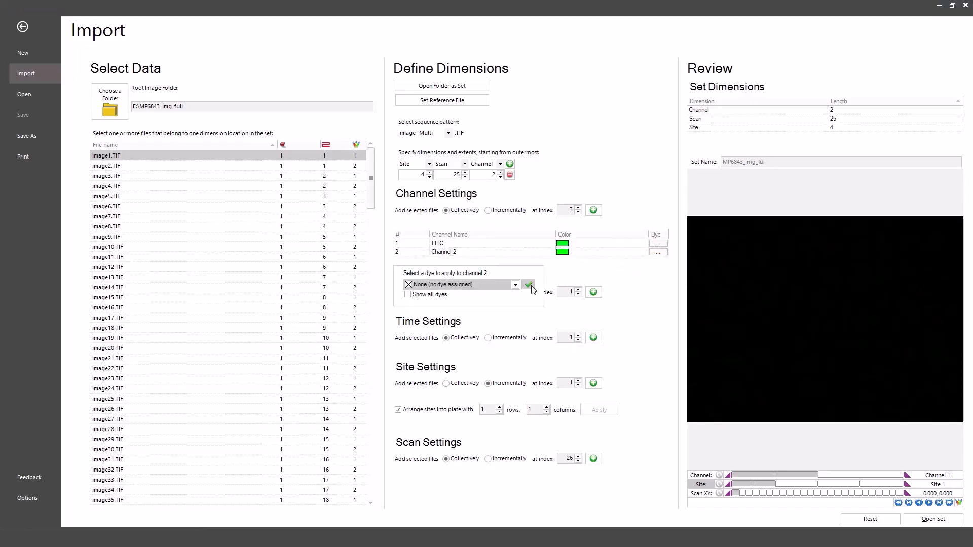
click(515, 285)
click(447, 336)
click(529, 284)
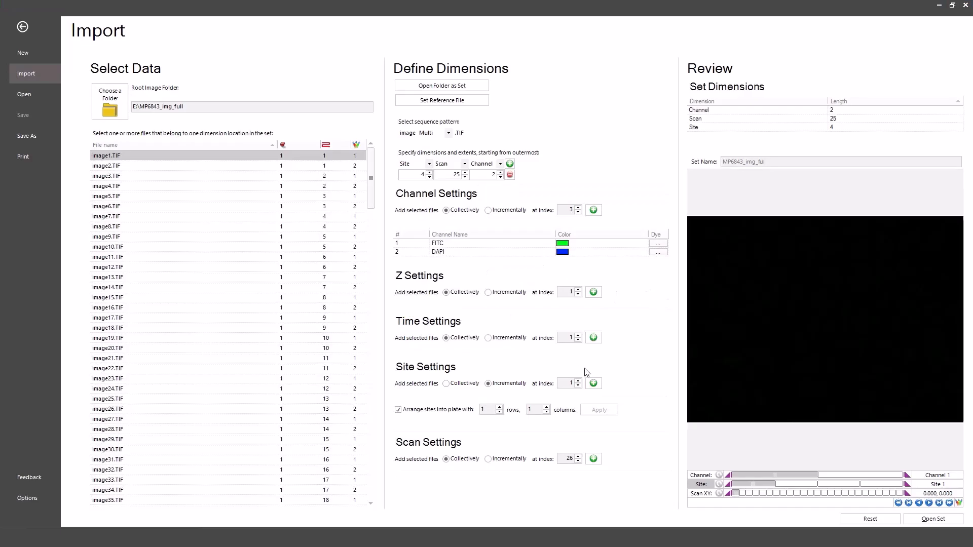
Arrange the sites into a plate with 2 rows and 2 columns
click(546, 407)
click(607, 409)
Open the defined plate set and apply Best-Fit to its image display
click(938, 521)
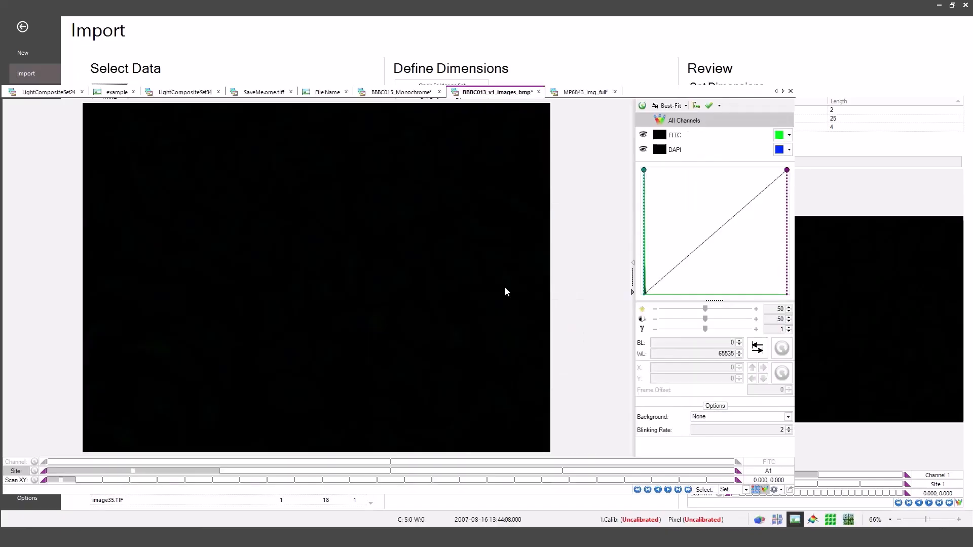
click(665, 107)
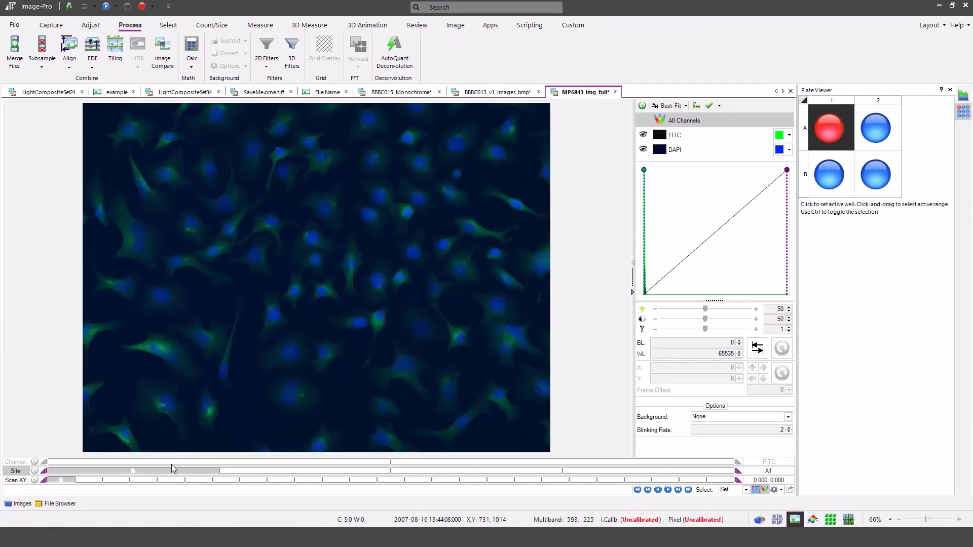
View the images of wells A2, B1 and B2 in the plate, and return to well A1
click(871, 142)
click(829, 175)
click(881, 177)
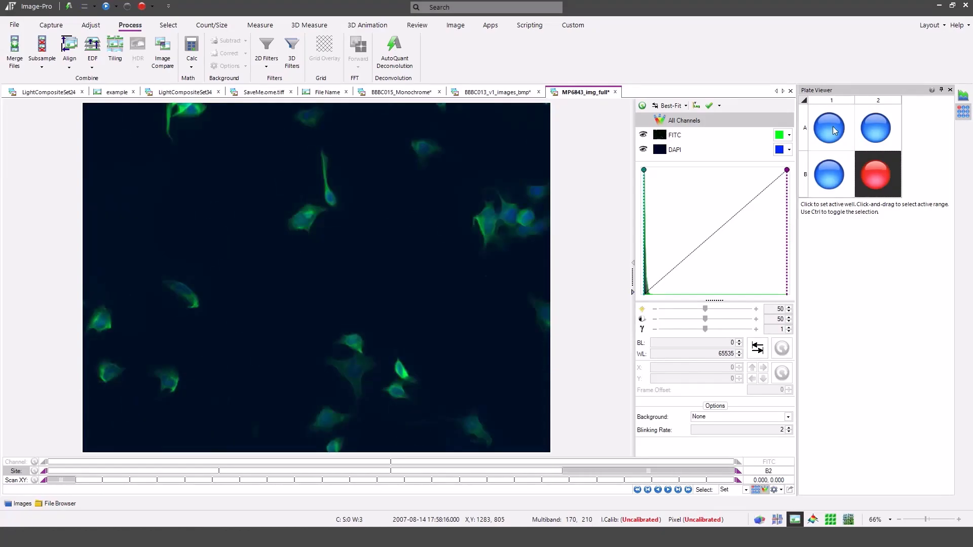
click(76, 471)
Browse several scan positions of well A1, and select the FITC channel for inspecting its display range
click(91, 480)
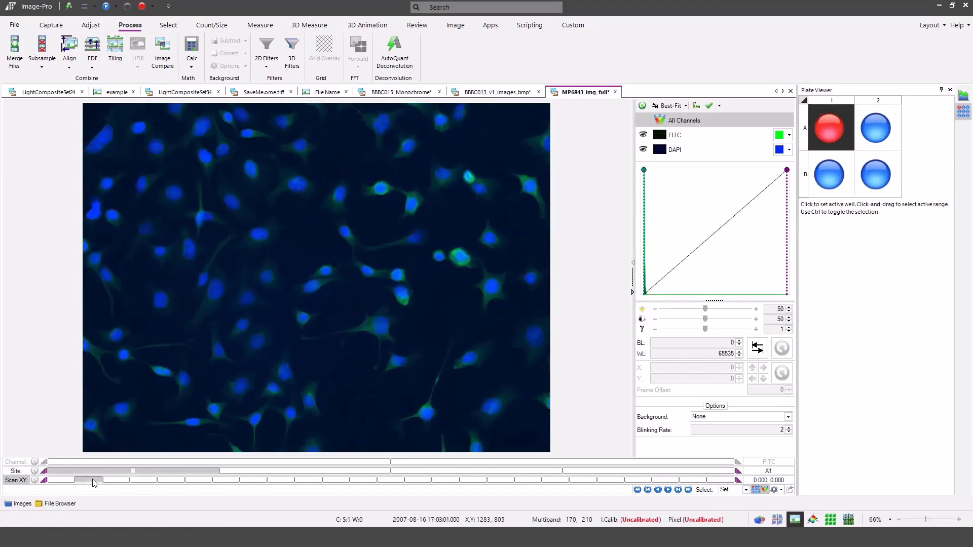
click(143, 480)
click(222, 481)
click(326, 481)
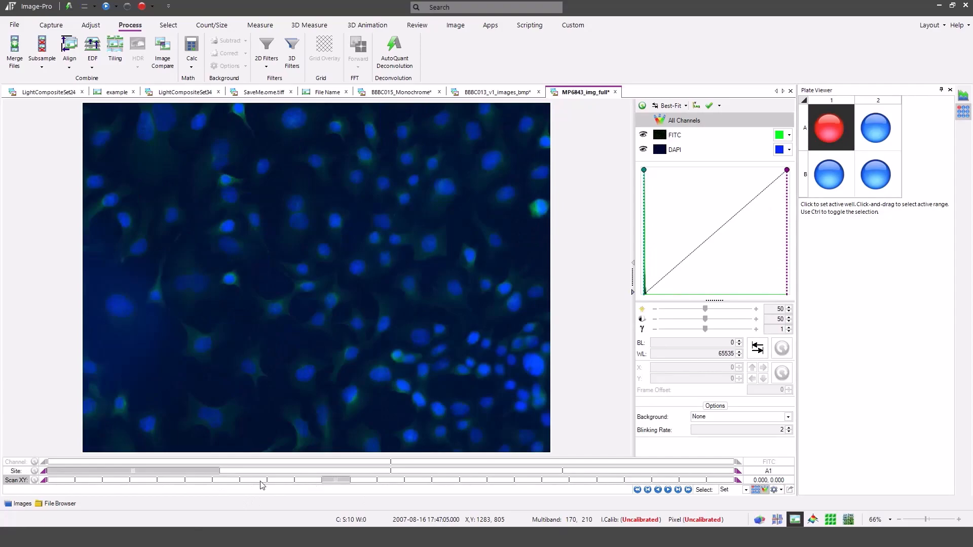
click(261, 480)
click(125, 480)
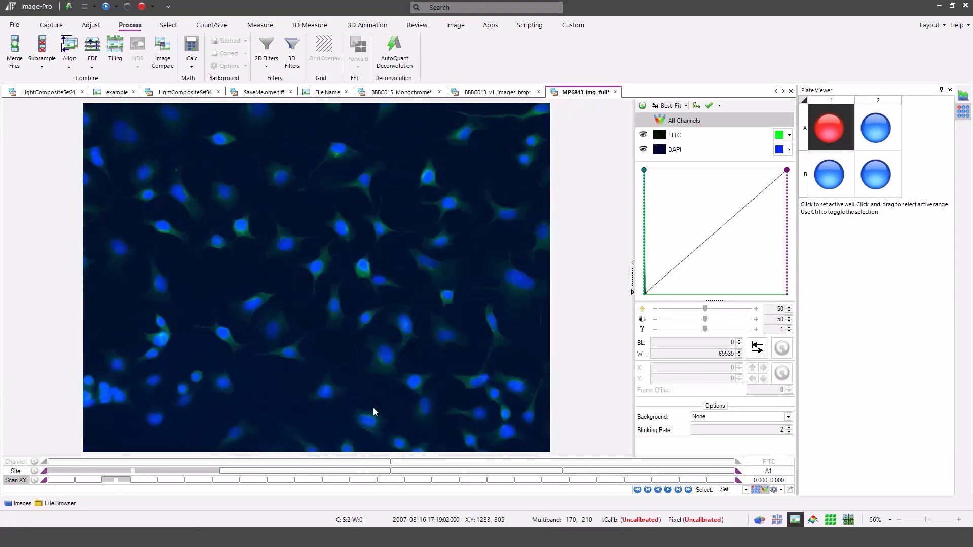
click(671, 139)
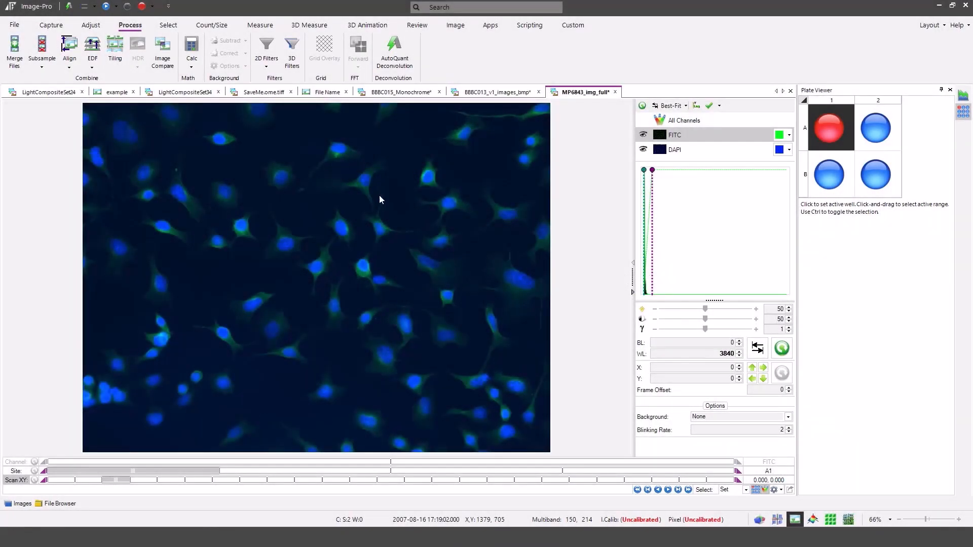
Switch the Auto Tile set display option off and back on in the Image options, and accept the options
click(14, 24)
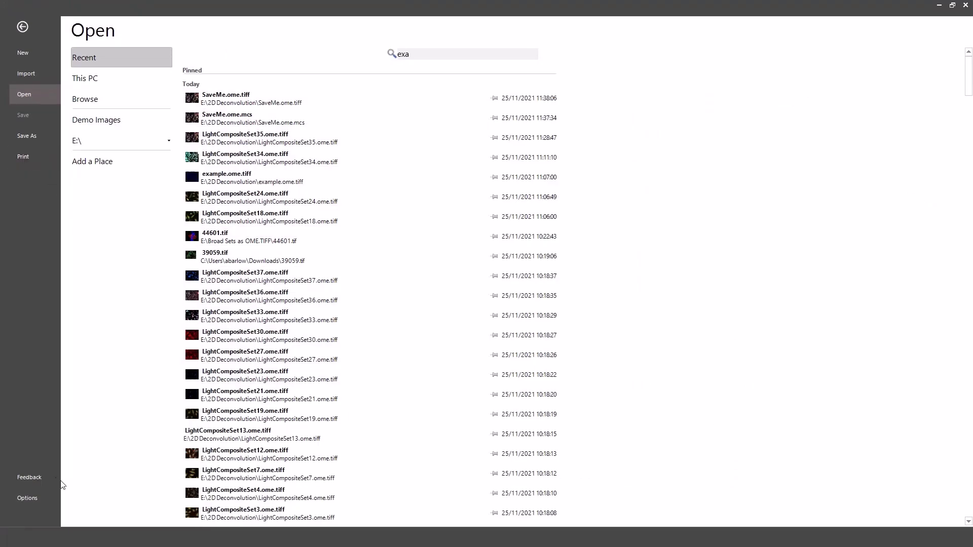
click(33, 500)
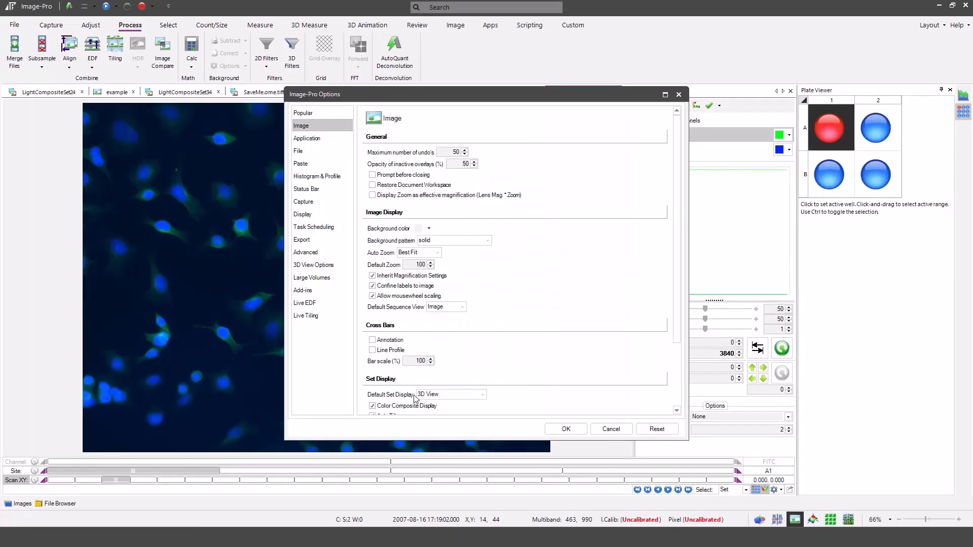
scroll(584, 261, down, 1)
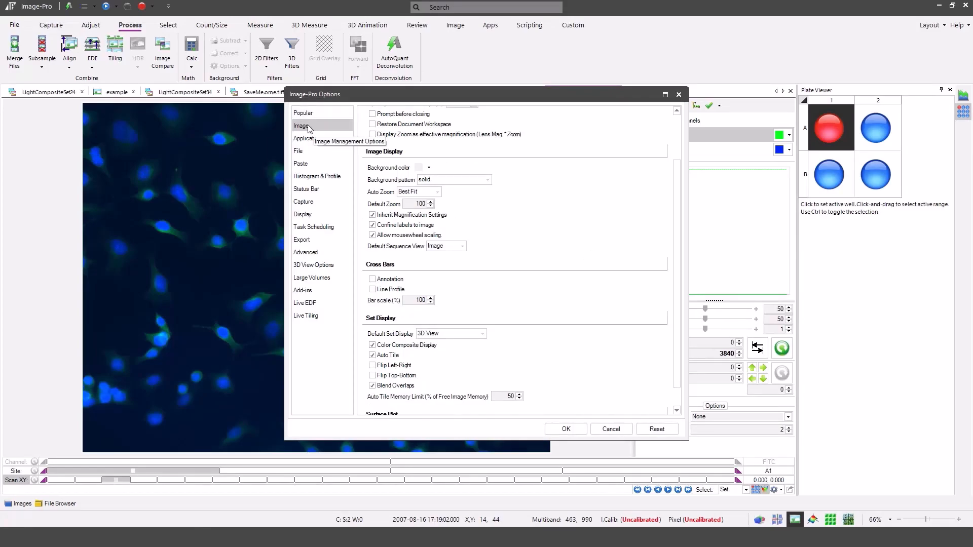
scroll(414, 182, up, 1)
scroll(415, 182, down, 2)
click(372, 331)
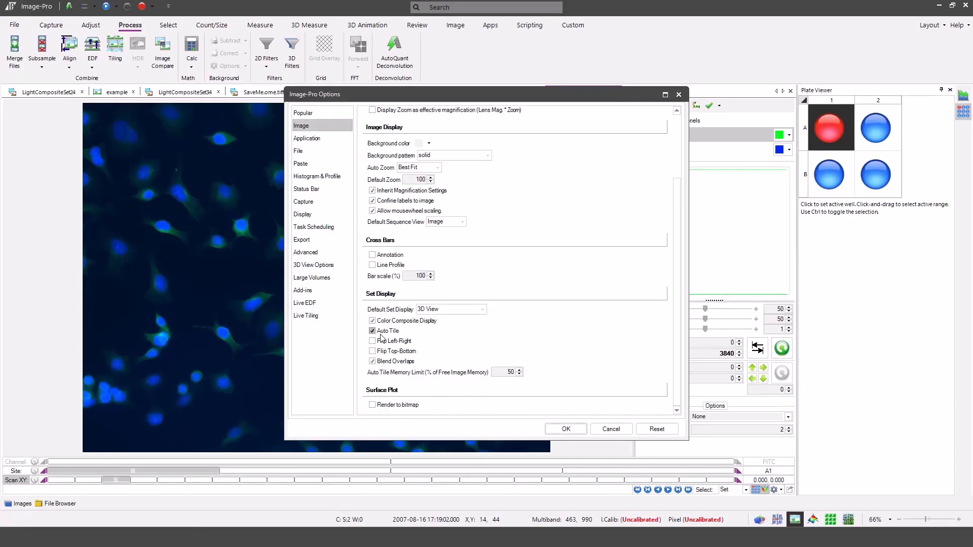
click(372, 331)
click(566, 429)
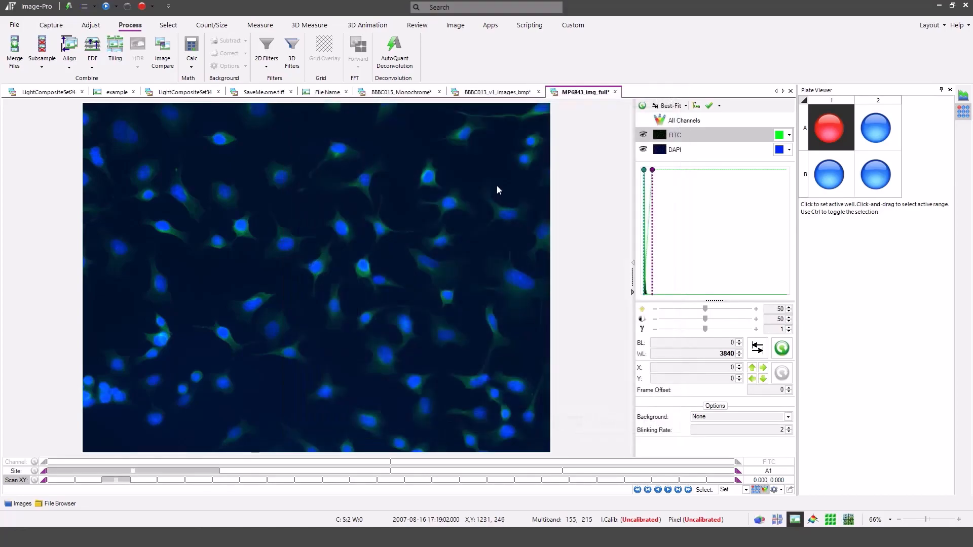